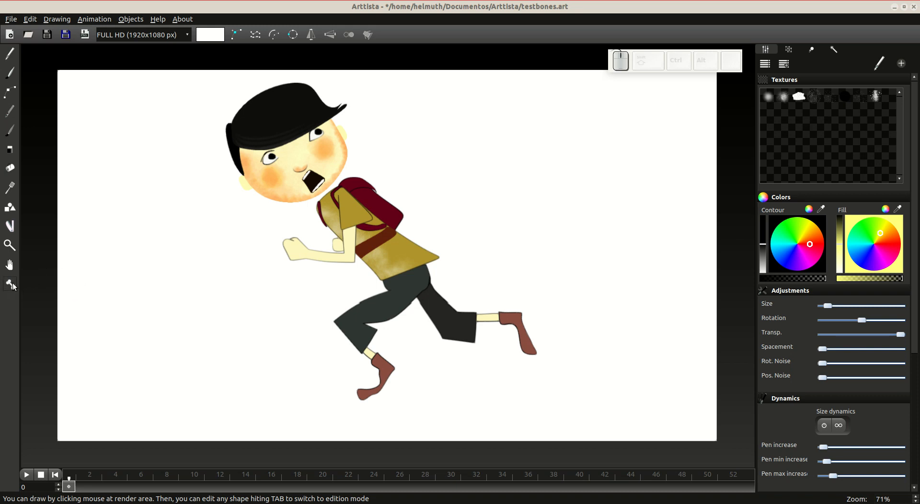
# - Start a new bone skeleton at the hip of the bent front leg and name it LegL
pyautogui.scroll(3, 380, 315)
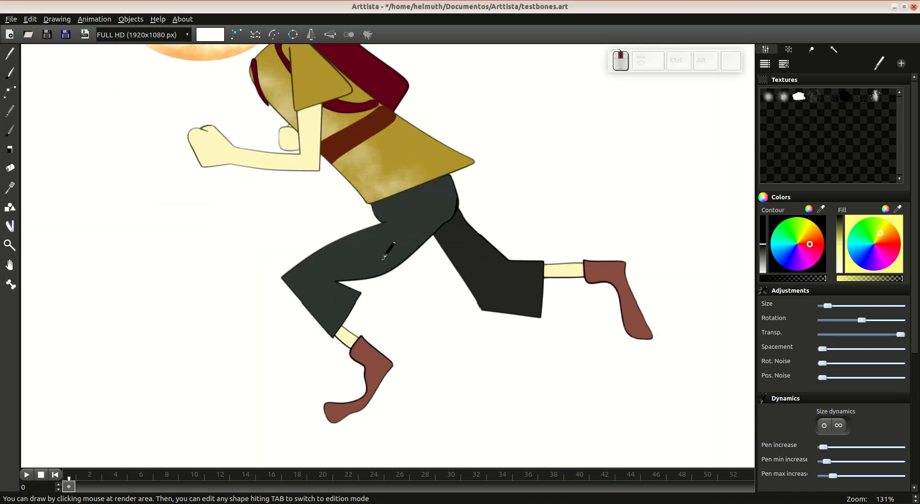
pyautogui.scroll(-2, 398, 245)
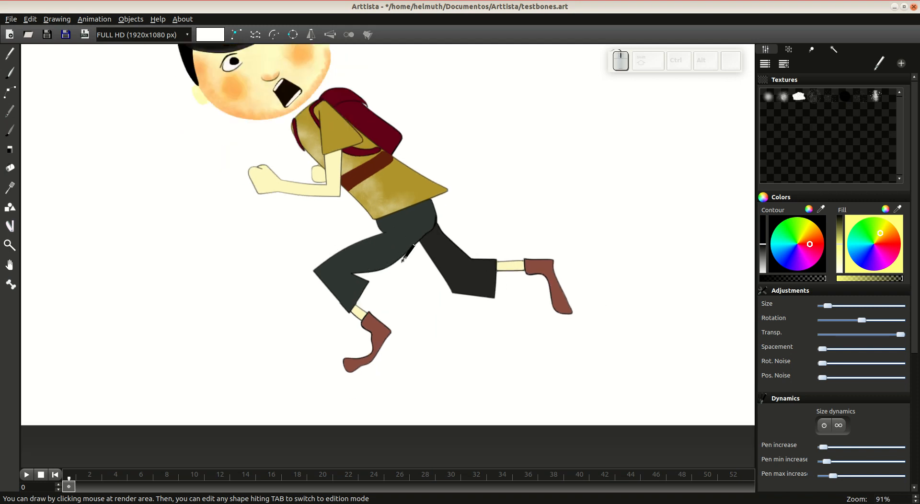
pyautogui.click(8, 286)
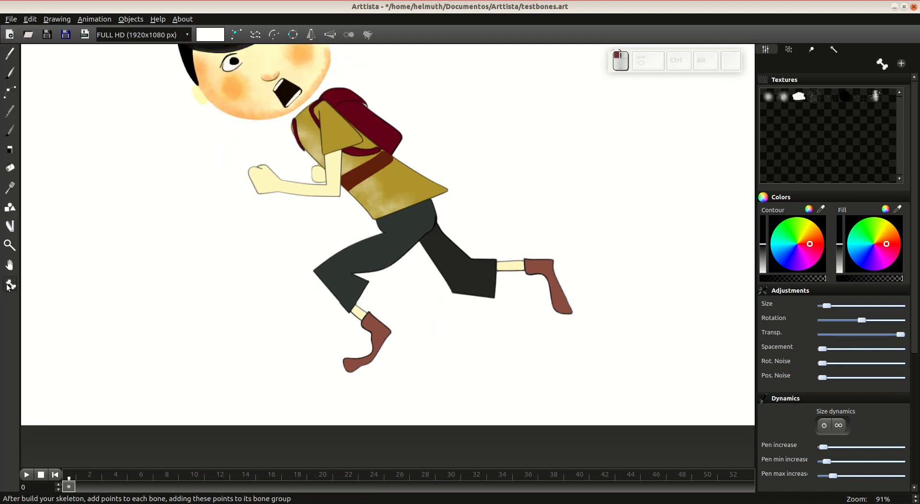
pyautogui.click(396, 242)
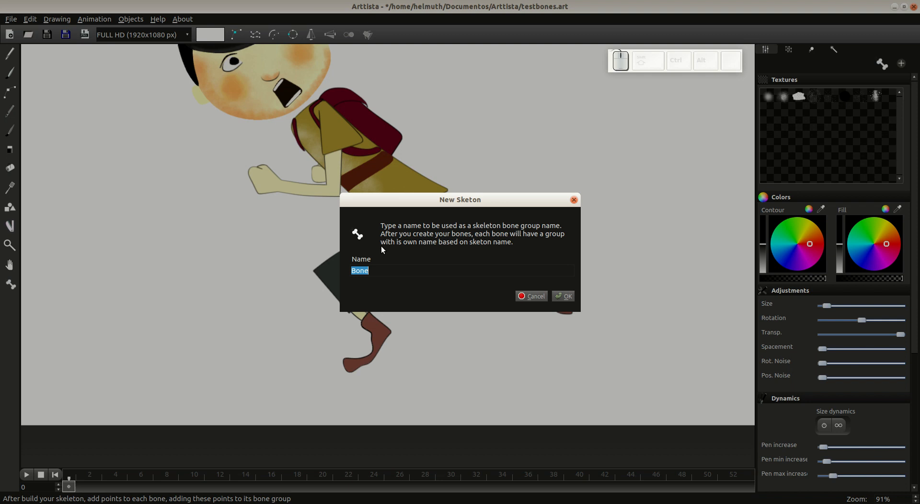
pyautogui.write('LegA')
pyautogui.press('BackSpace')
pyautogui.write('L')
pyautogui.click(563, 297)
# - Place bone joints at the front leg's knee, heel and toe, finish the chain, and switch to point editing
pyautogui.click(336, 276)
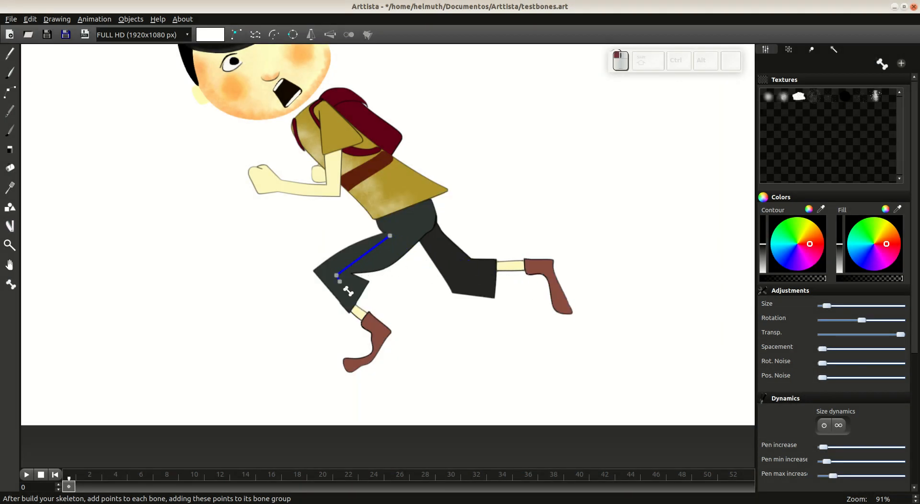
pyautogui.moveTo(340, 281); pyautogui.dragTo(378, 328)
pyautogui.click(384, 335)
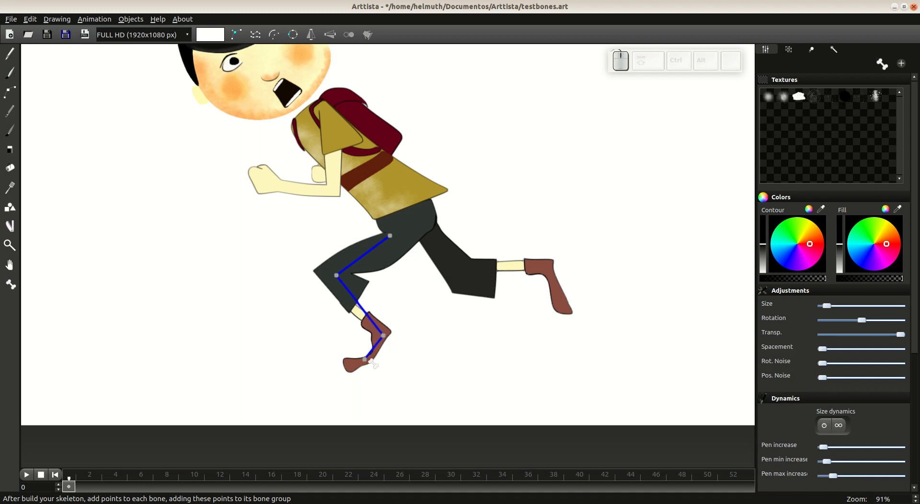
pyautogui.click(372, 361)
pyautogui.rightClick(381, 362)
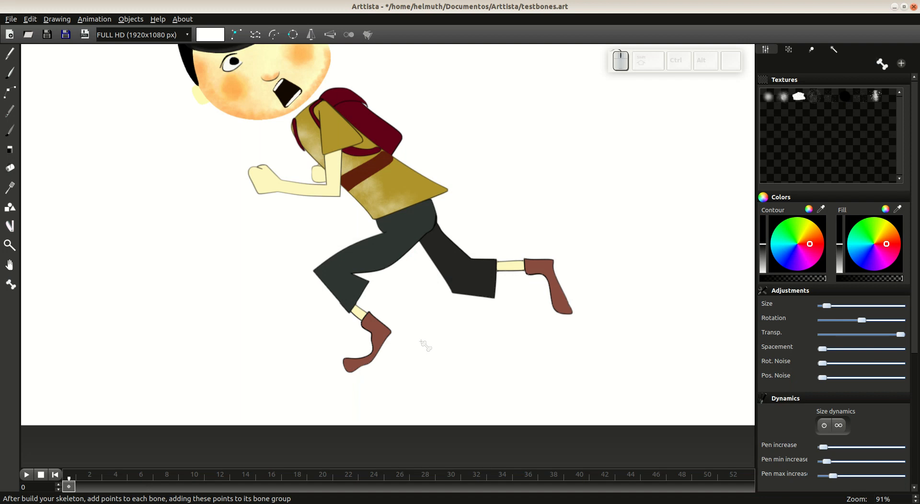
pyautogui.press('Escape')
# - Switch point selection to the circular brush mode and enlarge the selection circle around the boot
pyautogui.scroll(3, 405, 349)
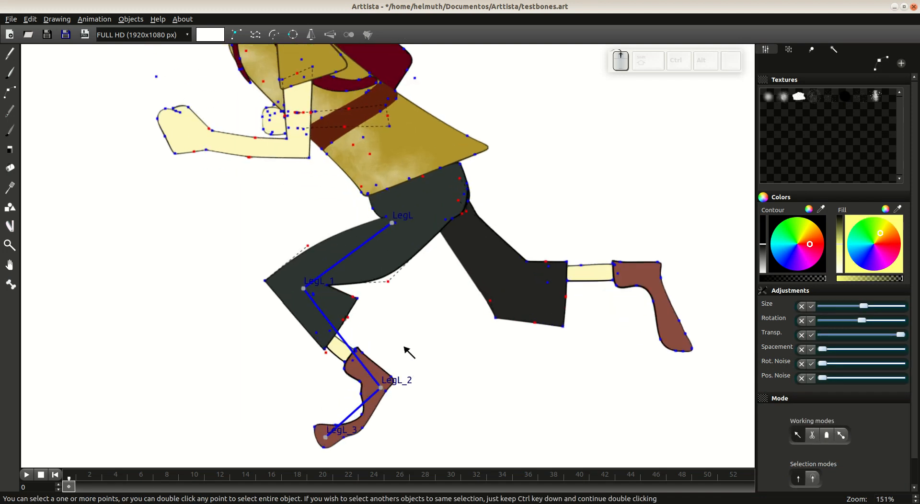
pyautogui.click(352, 254)
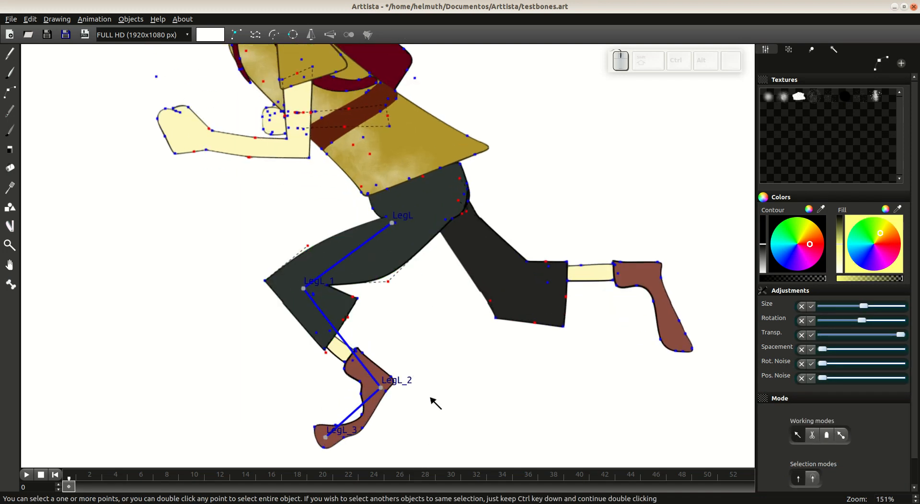
pyautogui.scroll(1, 434, 380)
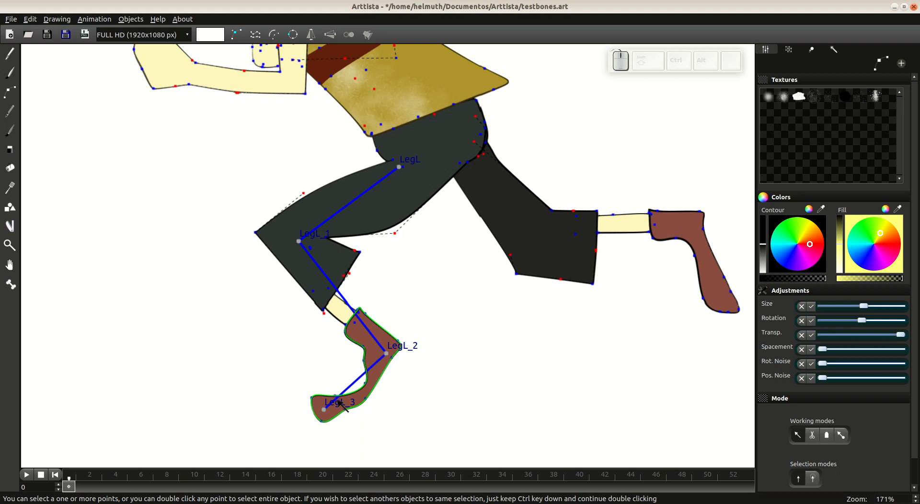
pyautogui.click(813, 479)
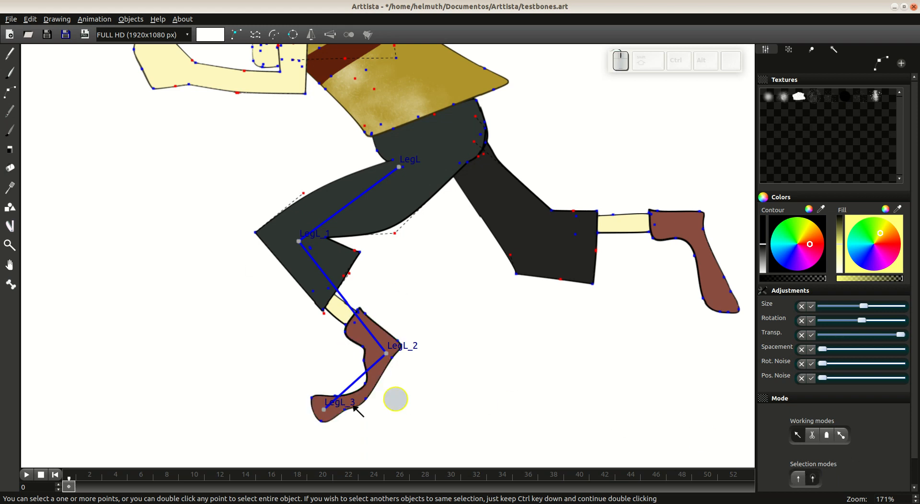
pyautogui.scroll(2, 334, 415)
pyautogui.moveTo(334, 415); pyautogui.dragTo(376, 309)
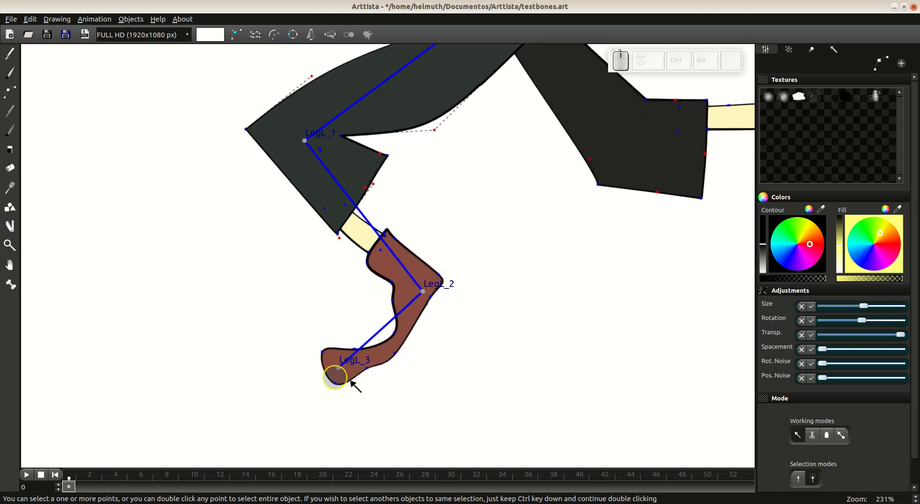
pyautogui.scroll(-2, 809, 428)
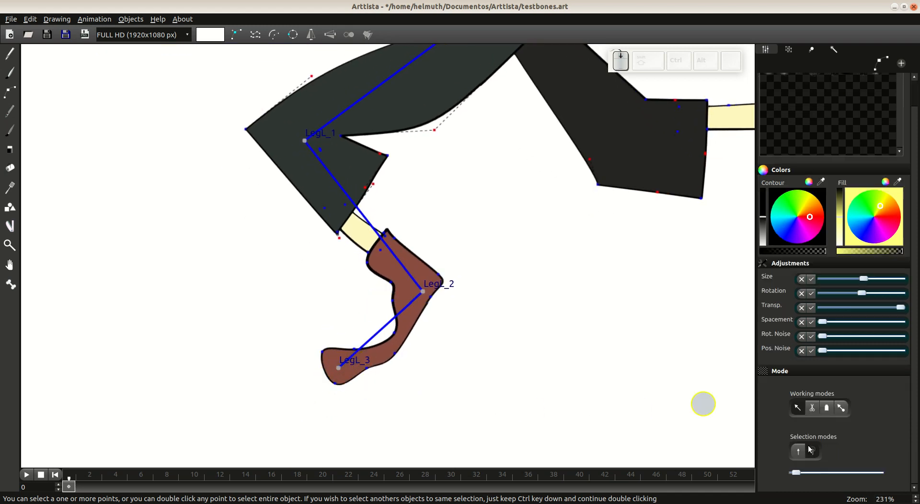
pyautogui.click(367, 369)
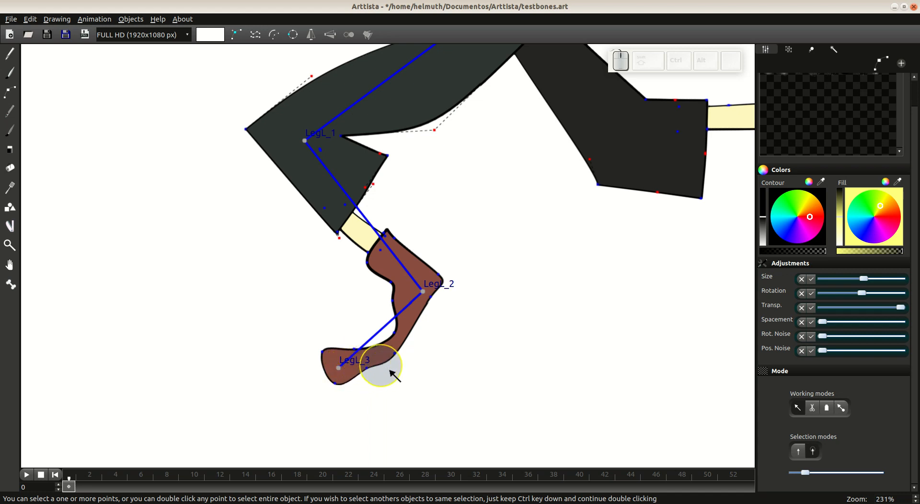
# - Select the points around the toe part of the front boot and add them to the LegL_3 bone group
pyautogui.click(790, 52)
pyautogui.click(863, 127)
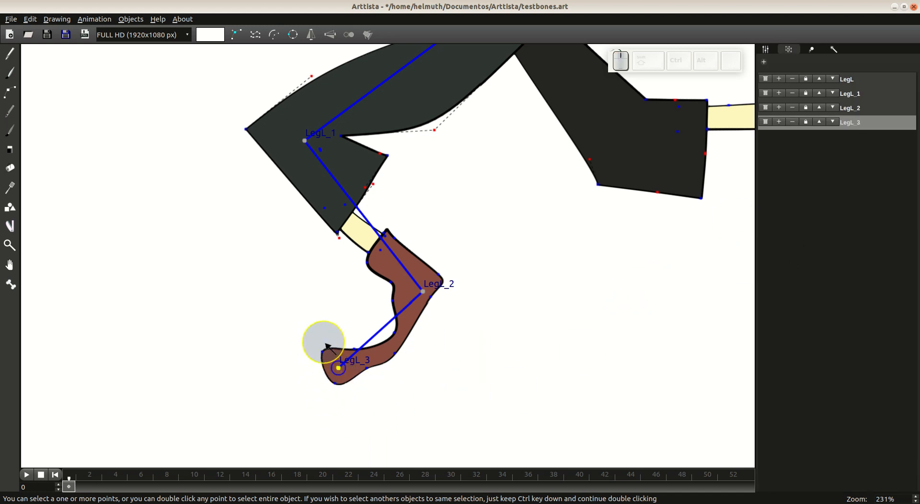
pyautogui.moveTo(327, 354)
pyautogui.mouseDown()
pyautogui.moveTo(404, 355)
pyautogui.moveTo(307, 355)
pyautogui.moveTo(434, 374)
pyautogui.moveTo(374, 370)
pyautogui.moveTo(391, 383)
pyautogui.moveTo(335, 397)
pyautogui.moveTo(387, 388)
pyautogui.moveTo(407, 408)
pyautogui.moveTo(477, 410)
pyautogui.moveTo(318, 382)
pyautogui.moveTo(382, 374)
pyautogui.mouseUp()
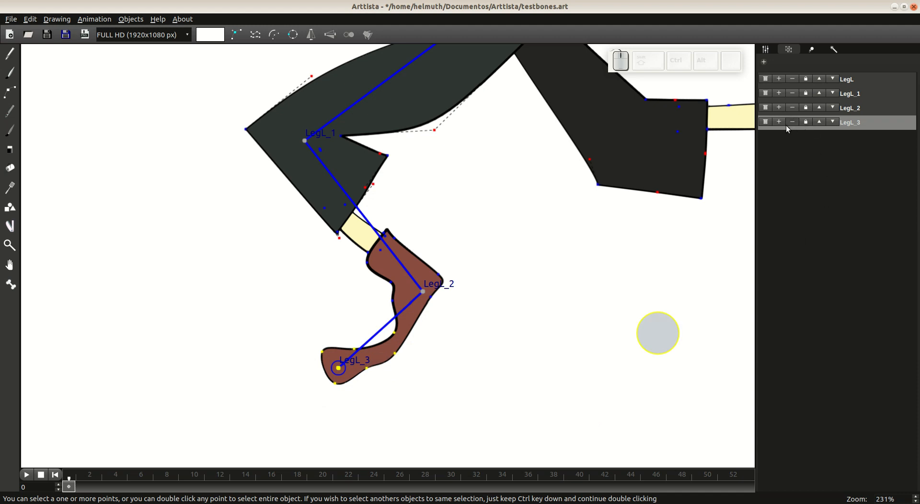
pyautogui.click(781, 123)
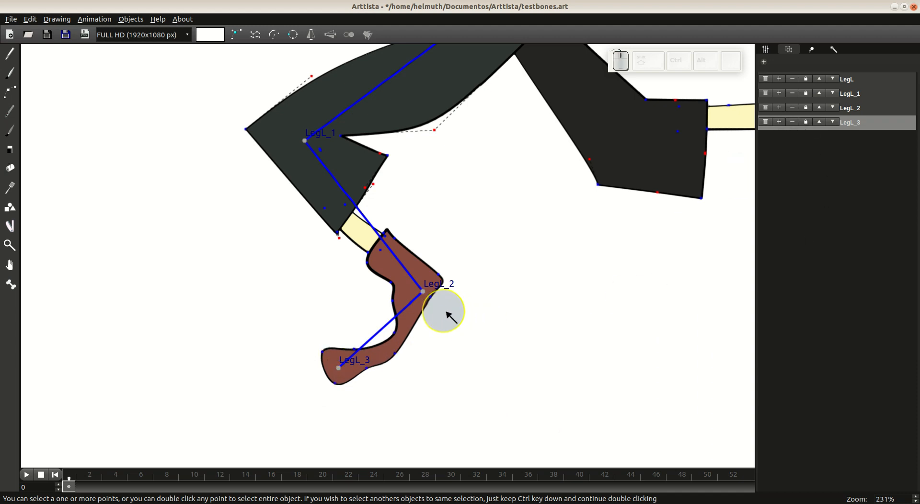
# - Add the heel, ankle and trouser-cuff points to the LegL_2 group, and the knee points to the LegL_1 group
pyautogui.moveTo(412, 304)
pyautogui.mouseDown()
pyautogui.moveTo(450, 281)
pyautogui.moveTo(434, 266)
pyautogui.moveTo(372, 260)
pyautogui.moveTo(377, 167)
pyautogui.moveTo(336, 185)
pyautogui.moveTo(333, 211)
pyautogui.moveTo(345, 255)
pyautogui.mouseUp()
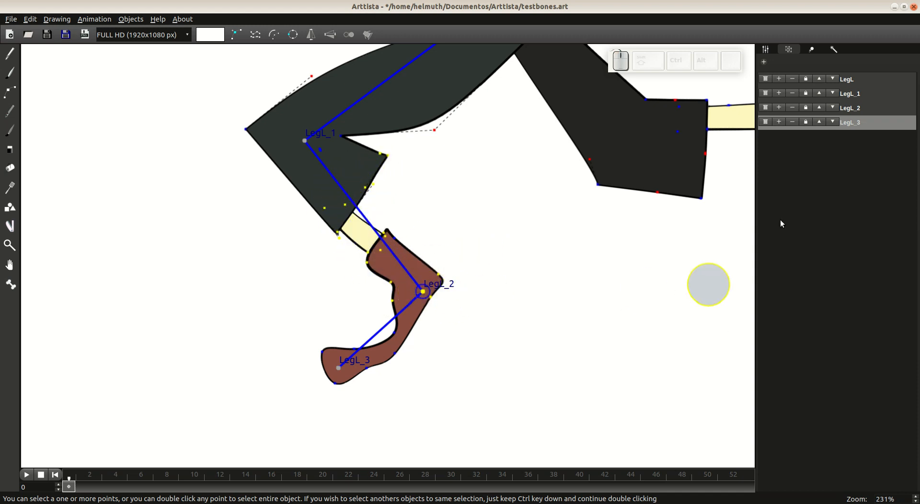
pyautogui.click(792, 111)
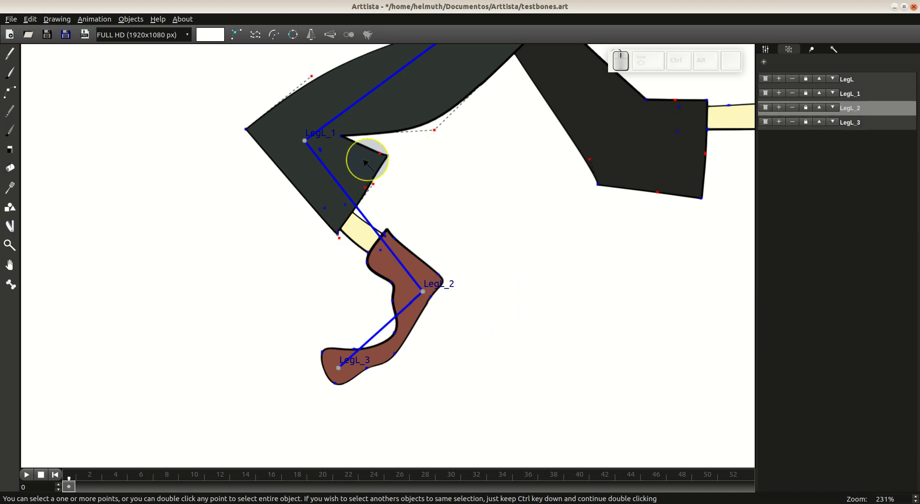
pyautogui.moveTo(415, 189); pyautogui.dragTo(446, 267)
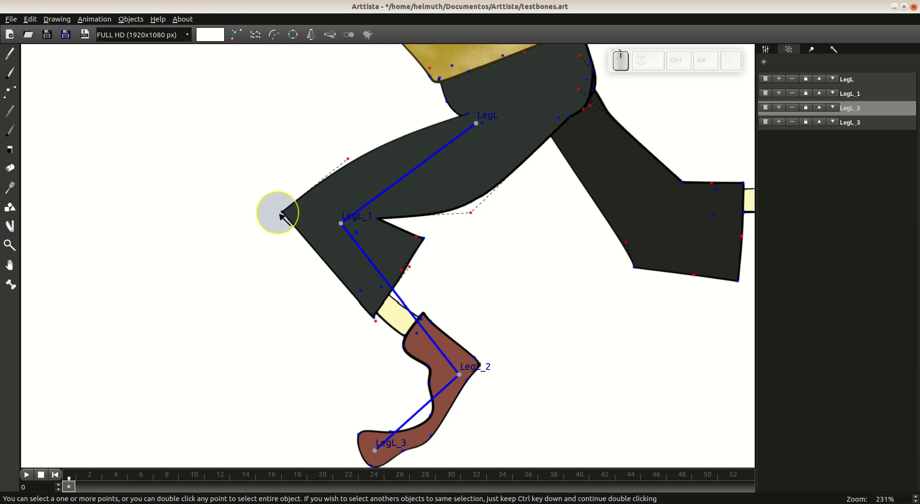
pyautogui.click(472, 213)
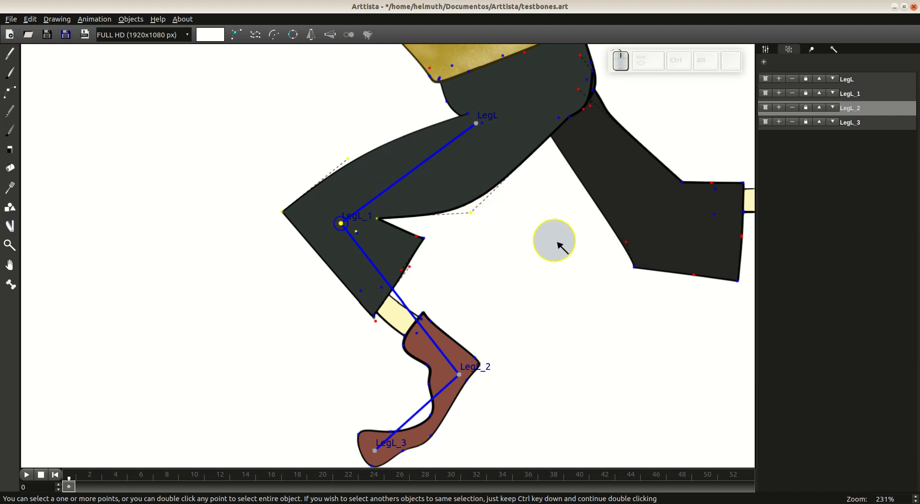
pyautogui.click(780, 93)
pyautogui.click(862, 82)
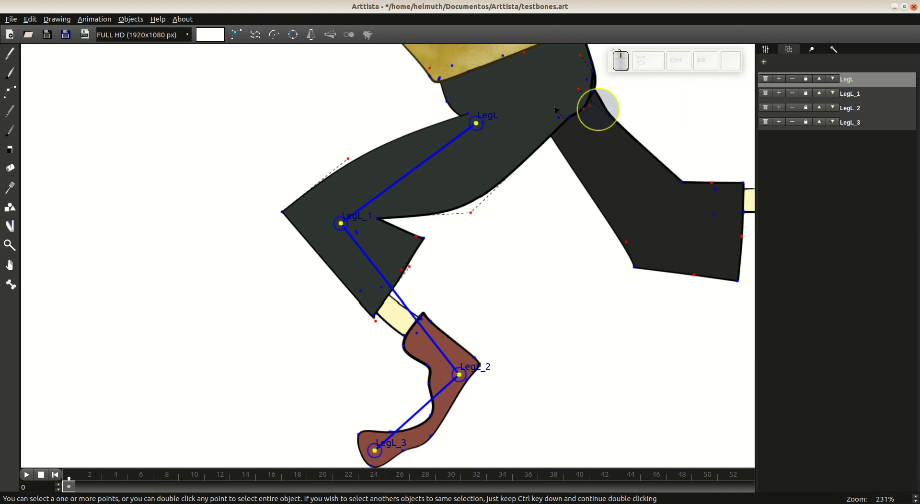
pyautogui.click(484, 125)
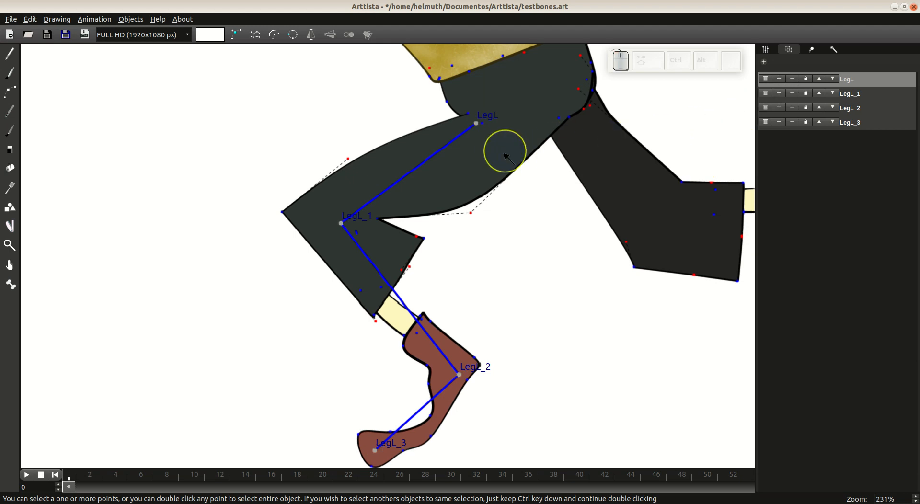
# - Return to single-point selection and test the rig by moving the LegL_3 and LegL_2 bones
pyautogui.click(766, 50)
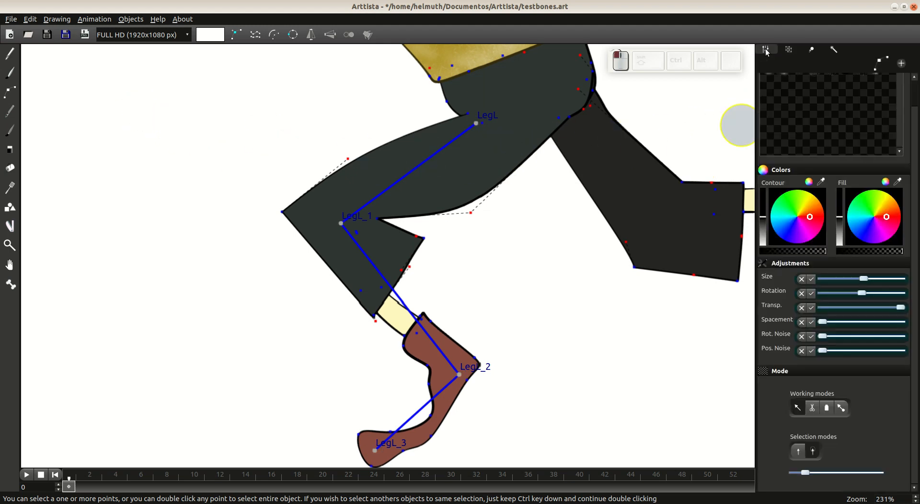
pyautogui.click(813, 452)
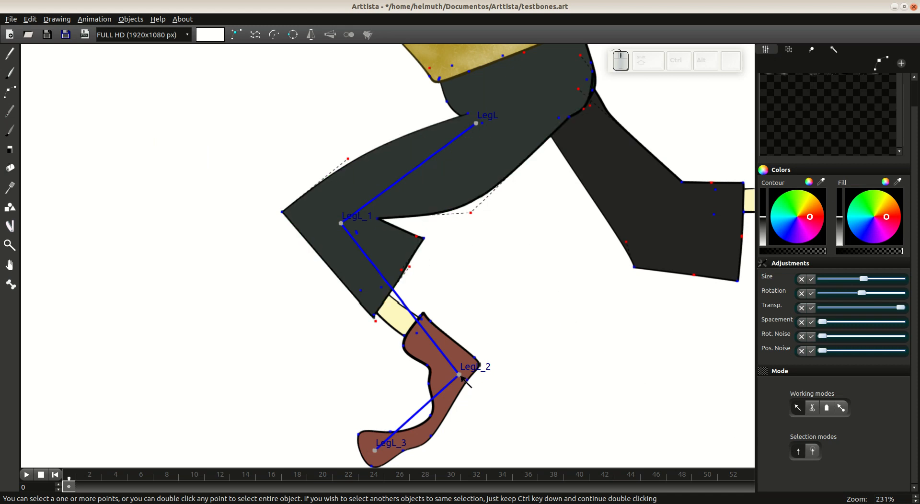
pyautogui.moveTo(487, 429); pyautogui.dragTo(489, 404)
pyautogui.doubleClick(420, 419)
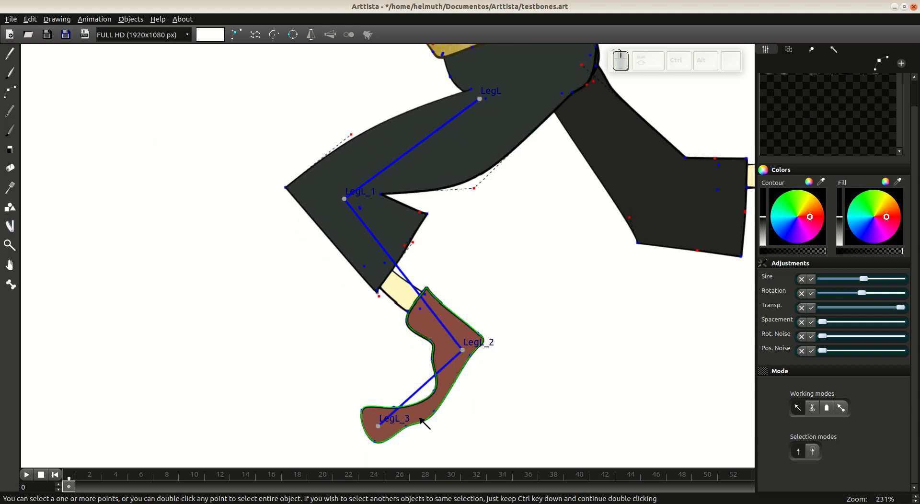
pyautogui.scroll(-2, 424, 422)
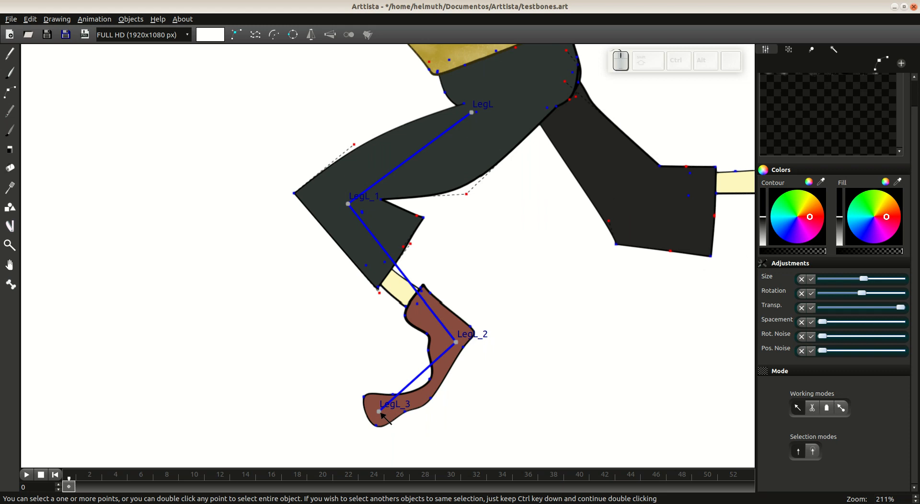
pyautogui.moveTo(382, 413); pyautogui.dragTo(366, 392)
pyautogui.click(456, 341)
pyautogui.click(466, 343)
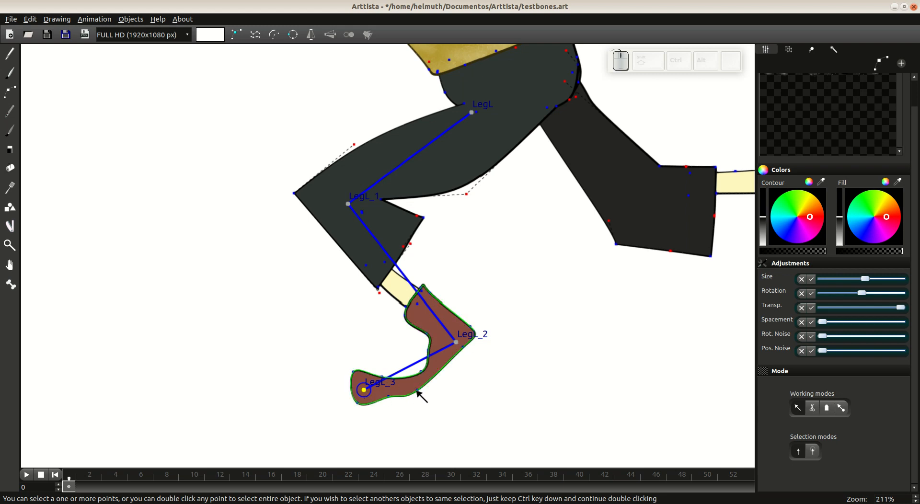
pyautogui.click(368, 395)
pyautogui.moveTo(368, 395)
pyautogui.mouseDown()
pyautogui.moveTo(356, 404)
pyautogui.moveTo(382, 417)
pyautogui.moveTo(367, 385)
pyautogui.moveTo(374, 406)
pyautogui.mouseUp()
pyautogui.moveTo(455, 342)
pyautogui.mouseDown()
pyautogui.moveTo(442, 368)
pyautogui.moveTo(460, 354)
pyautogui.mouseUp()
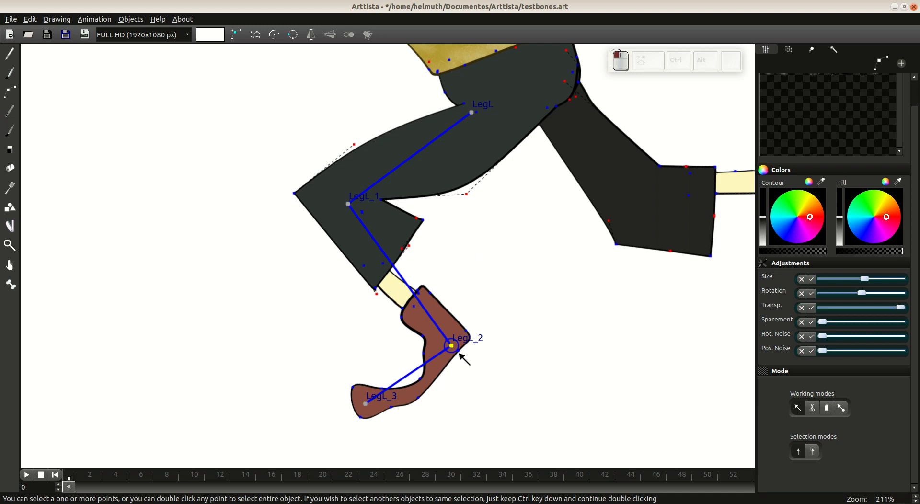
# - Add the unassigned point at the boot's upper edge to the LegL_2 group and test it by moving the LegL_2 bone
pyautogui.click(433, 296)
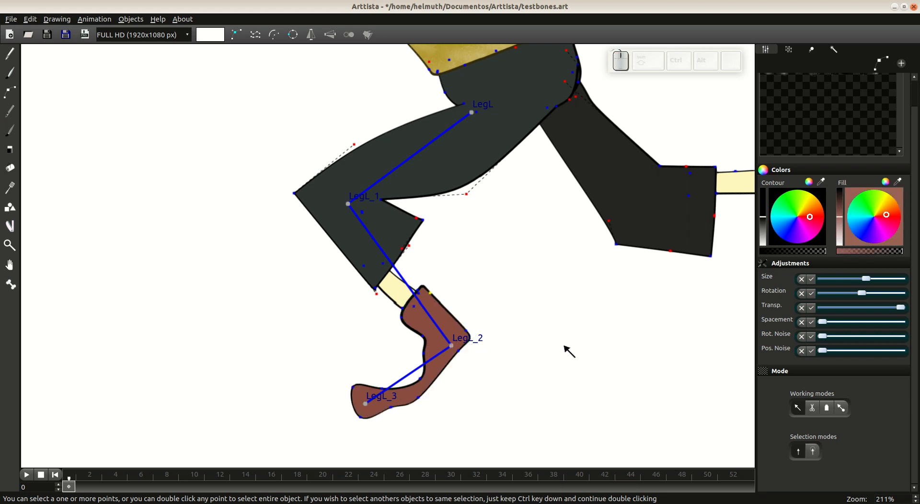
pyautogui.click(789, 49)
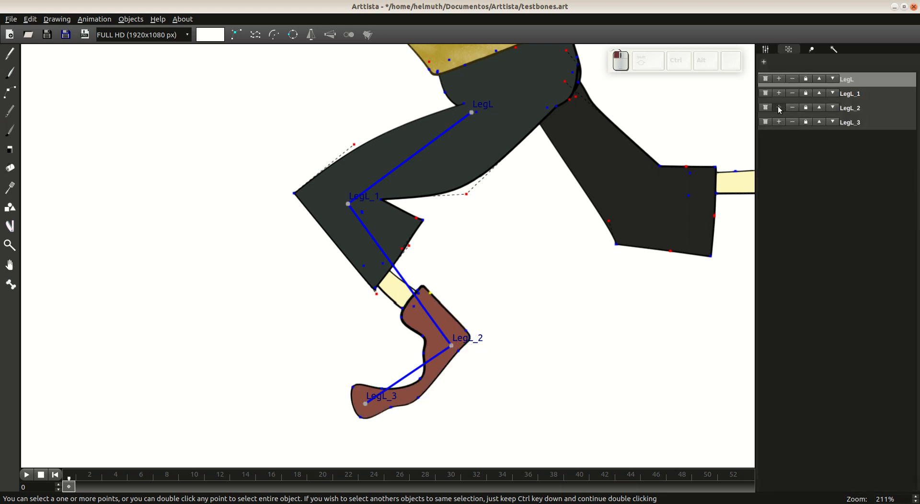
pyautogui.click(804, 110)
pyautogui.moveTo(455, 346); pyautogui.dragTo(396, 340)
# - Move the point on the boot's inner curve from the LegL_2 group to LegL_3, and raise the LegL_3 bone
pyautogui.moveTo(336, 406); pyautogui.dragTo(404, 367)
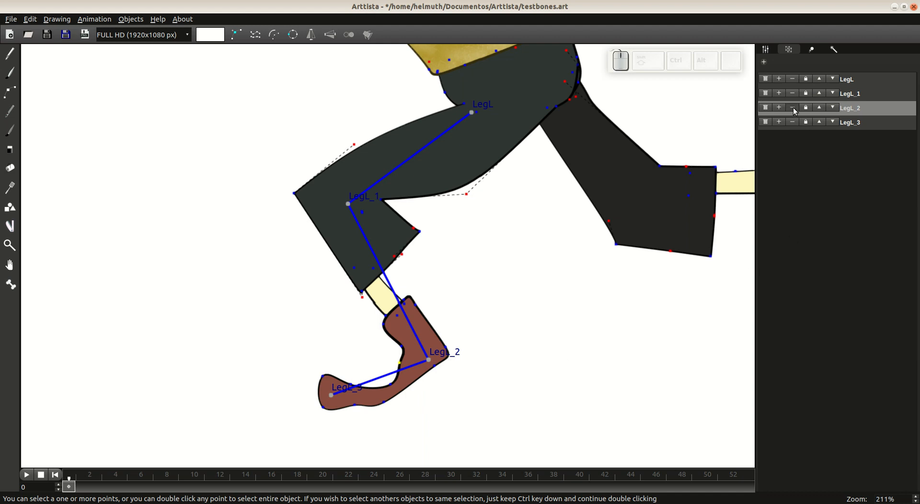
pyautogui.click(404, 371)
pyautogui.click(781, 125)
pyautogui.moveTo(330, 389); pyautogui.dragTo(349, 382)
# - Advance the animation timeline to frame 2
pyautogui.scroll(-2, 497, 382)
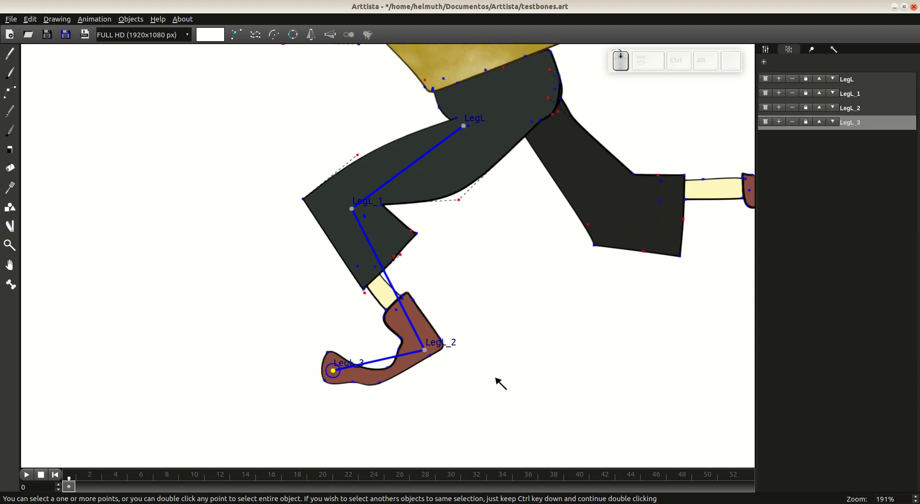
pyautogui.scroll(-1, 520, 331)
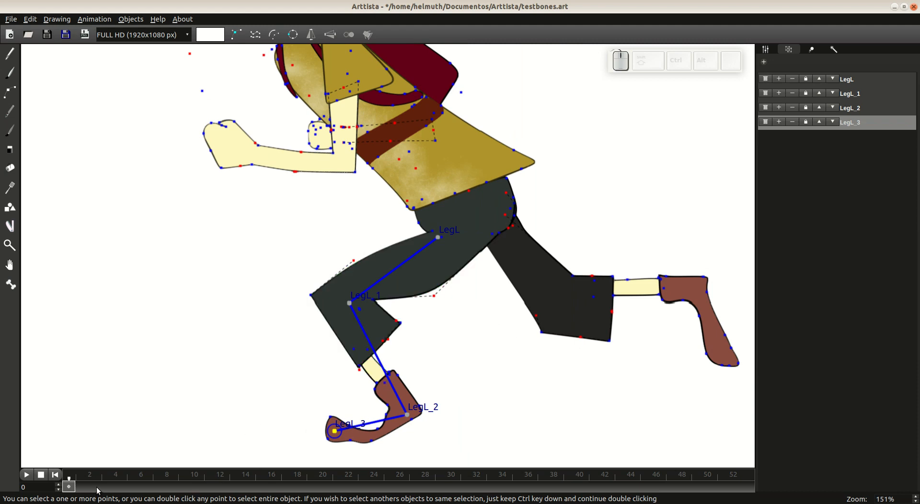
pyautogui.click(57, 485)
pyautogui.click(57, 484)
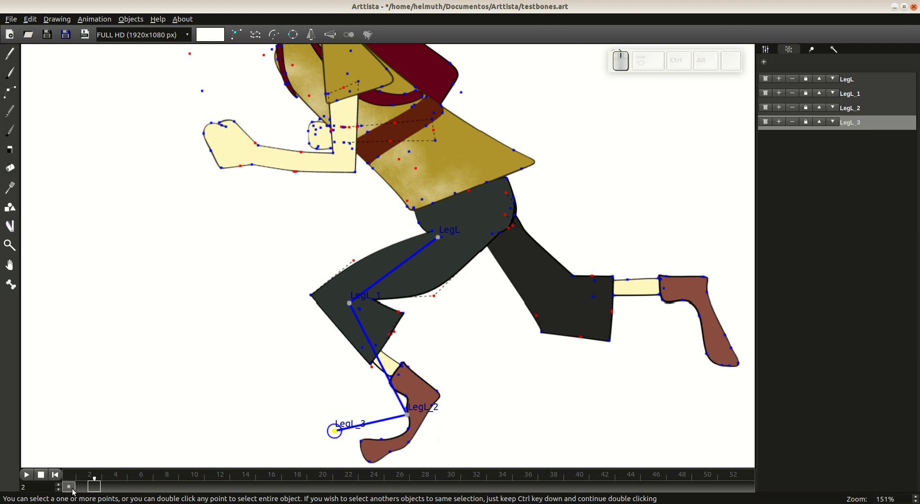
# - Go back to frame 0, select all points and apply Fix to front
pyautogui.click(71, 488)
pyautogui.hotkey('ctrl', 'a')
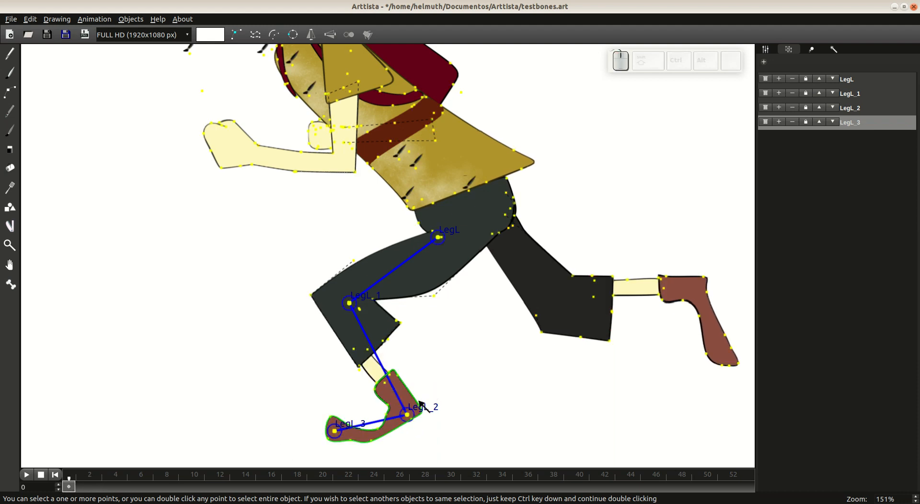
pyautogui.press('F8')
# - Try raising the LegL_1 bone at frame 16, and undo the move
pyautogui.click(511, 359)
pyautogui.moveTo(351, 306); pyautogui.dragTo(327, 251)
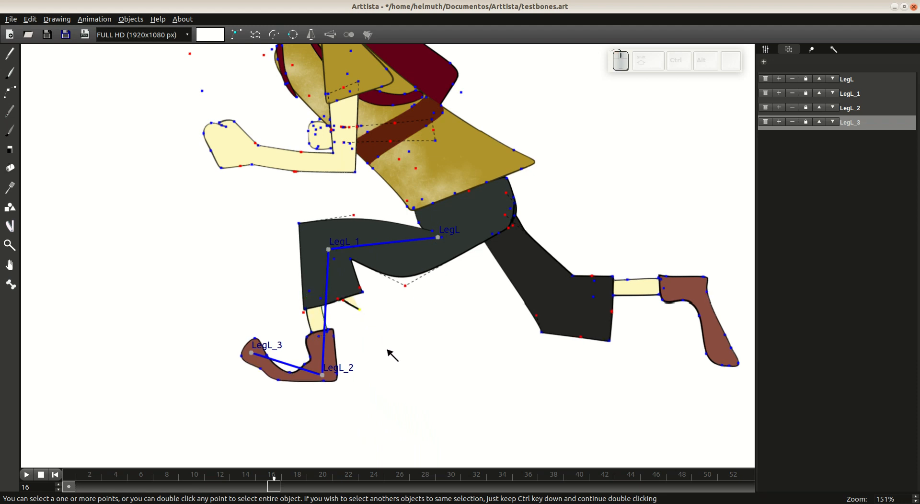
pyautogui.hotkey('ctrl', 'z')
pyautogui.hotkey('ctrl', 'z')
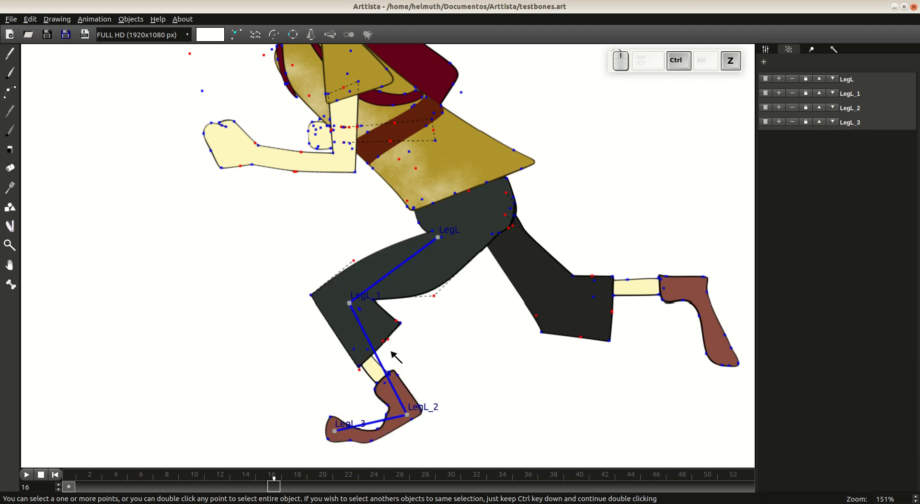
# - Add the bare shin shape's upper point, just below the LegL_1 joint, to the LegL_2 group
pyautogui.click(379, 326)
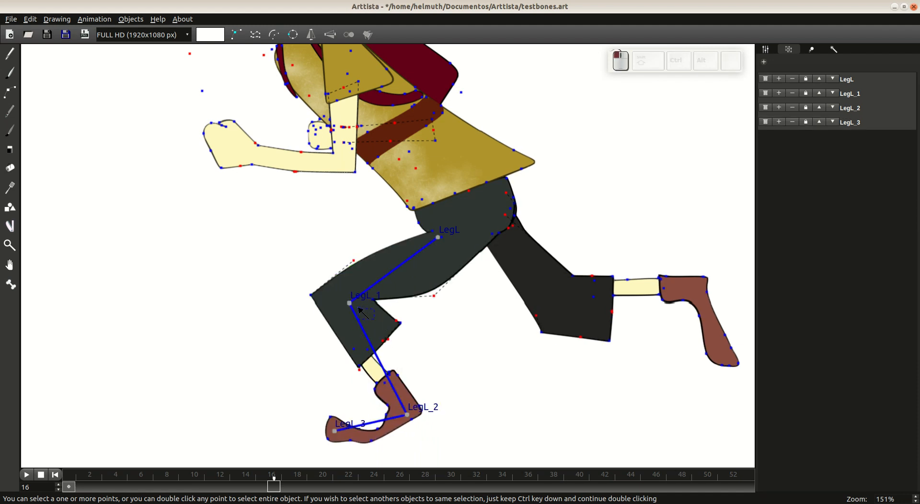
pyautogui.moveTo(359, 308); pyautogui.dragTo(360, 309)
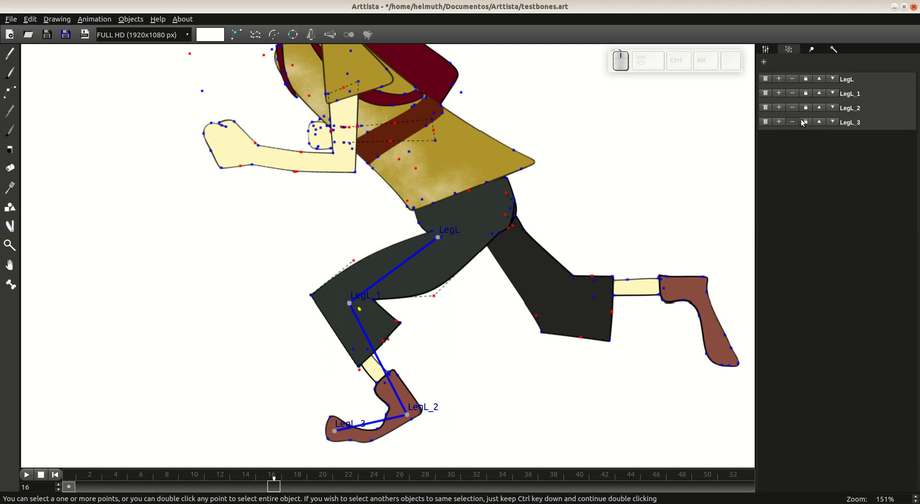
pyautogui.click(778, 109)
pyautogui.press('ctrl')
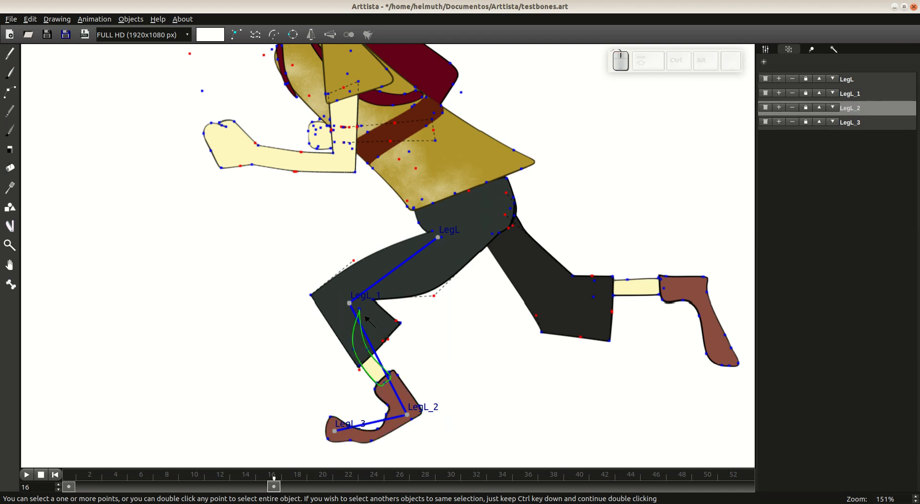
# - Pose the front leg at frame 16 by raising LegL_1, swinging LegL_2 forward and up, and tilting LegL_3 forward
pyautogui.moveTo(355, 304); pyautogui.dragTo(333, 242)
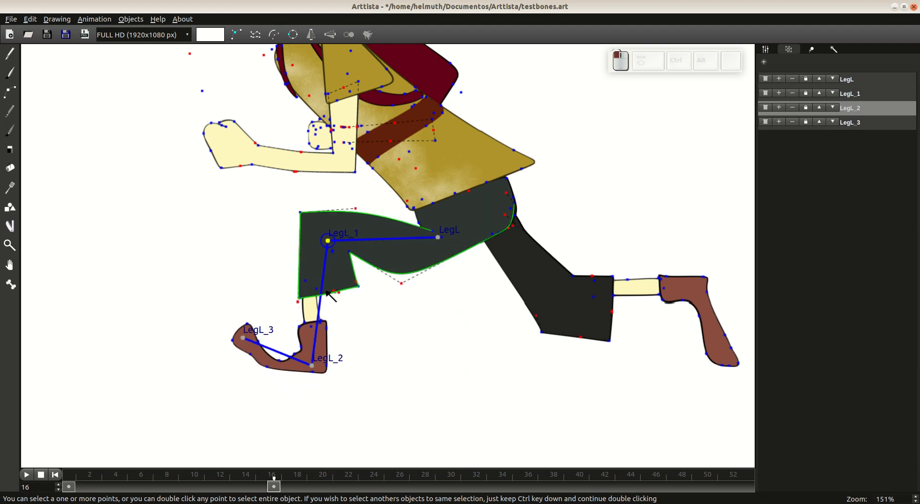
pyautogui.moveTo(314, 367); pyautogui.dragTo(218, 265)
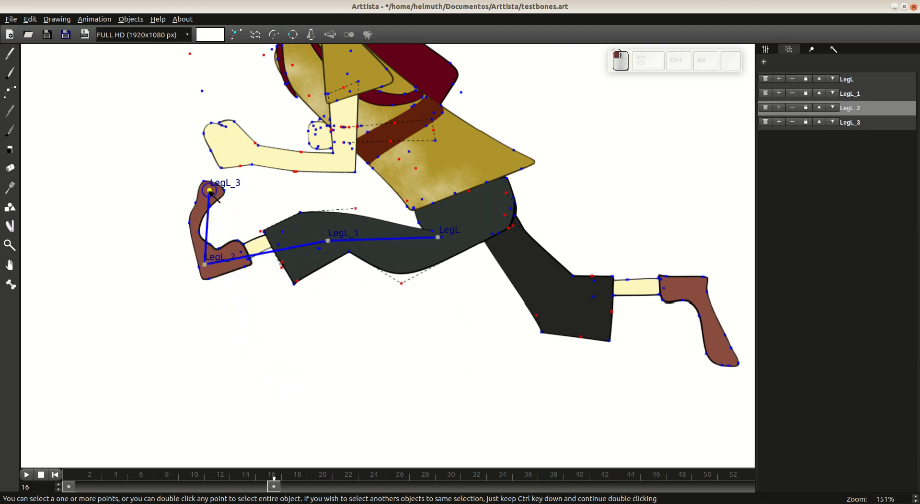
pyautogui.moveTo(211, 192); pyautogui.dragTo(164, 202)
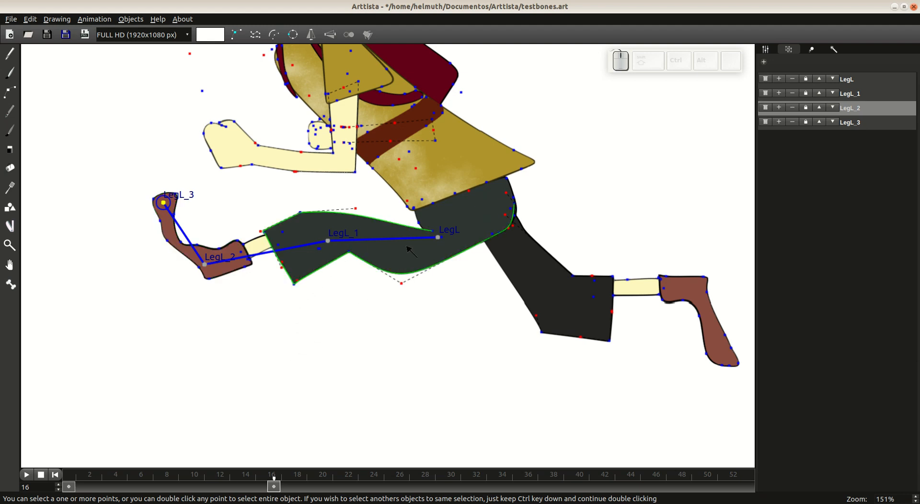
# - Select all points, interpolate from the frame 0 keyframe to frame 16, and preview the motion up to frame 9
pyautogui.hotkey('ctrl', 'a')
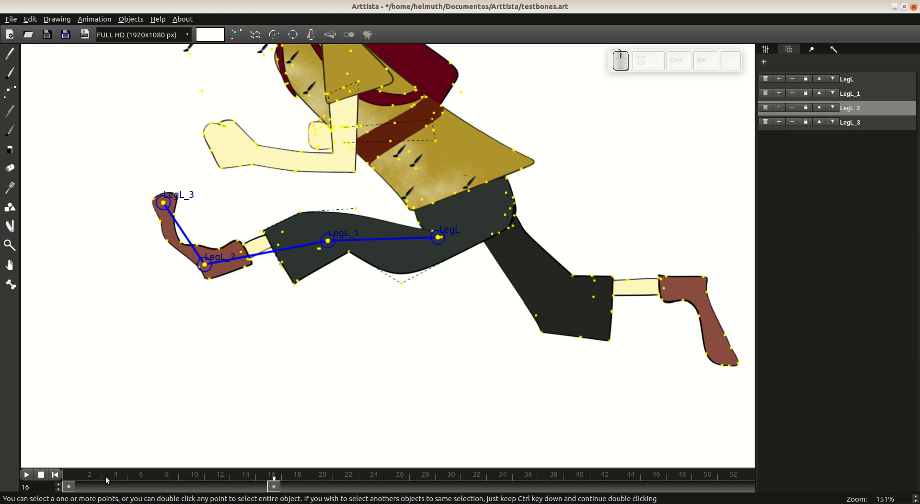
pyautogui.click(69, 488)
pyautogui.rightClick(69, 487)
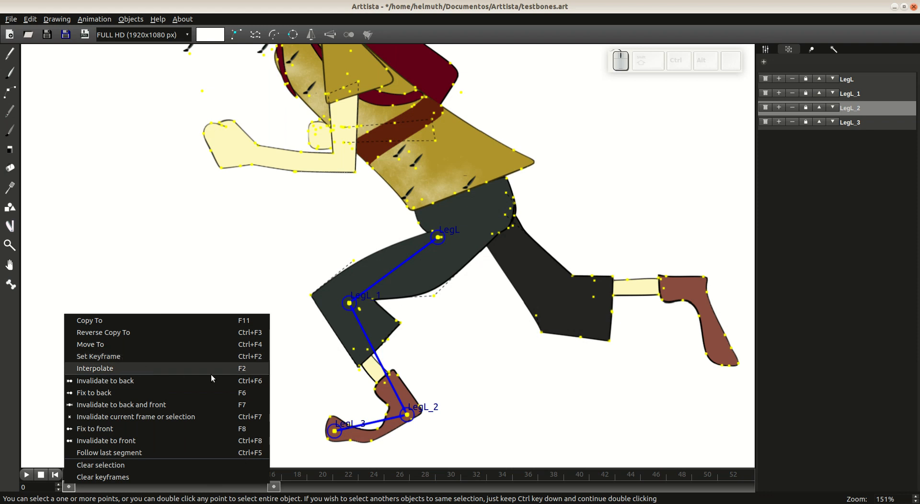
pyautogui.press('Escape')
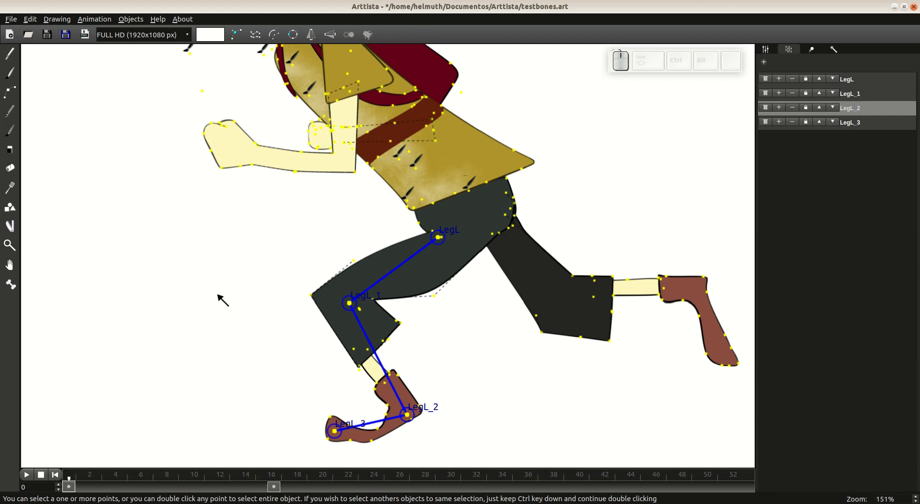
pyautogui.click(82, 476)
pyautogui.moveTo(81, 476); pyautogui.dragTo(184, 480)
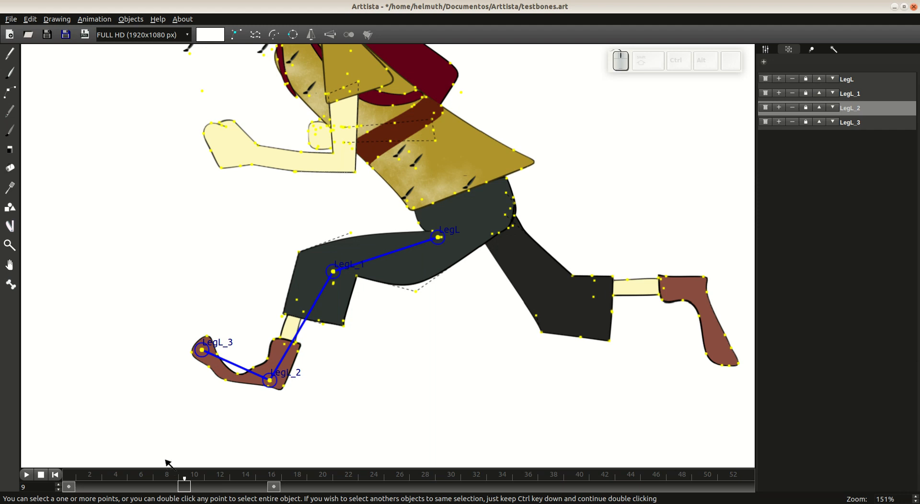
# - At frame 16, lower the LegL_3 bone and smooth the boot's inner curve by repositioning its points
pyautogui.moveTo(96, 474); pyautogui.dragTo(275, 486)
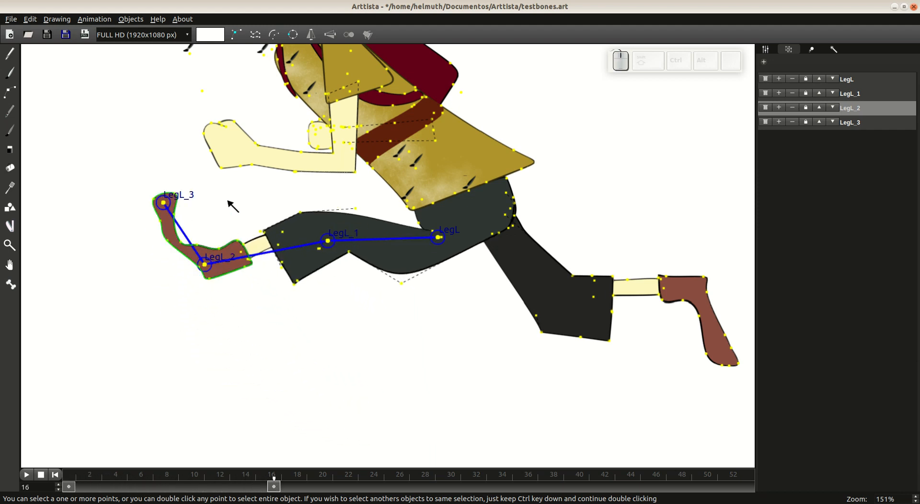
pyautogui.moveTo(163, 203); pyautogui.dragTo(135, 243)
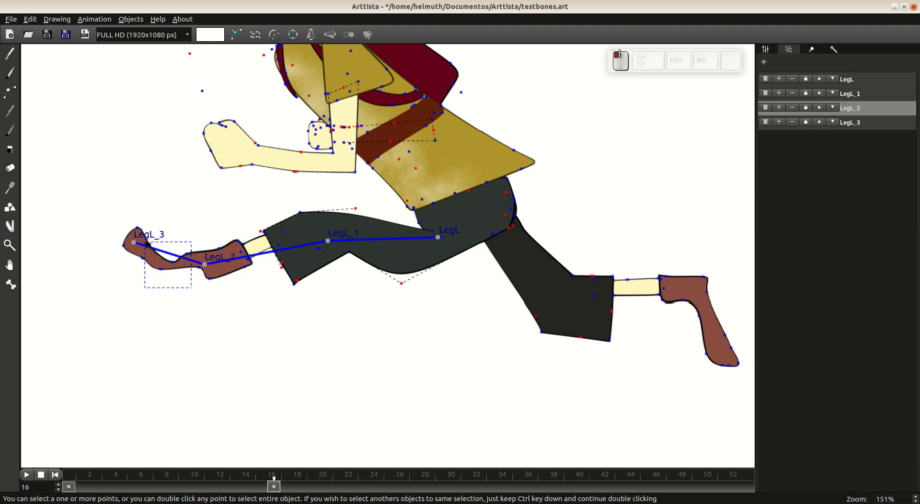
pyautogui.moveTo(145, 243); pyautogui.dragTo(137, 246)
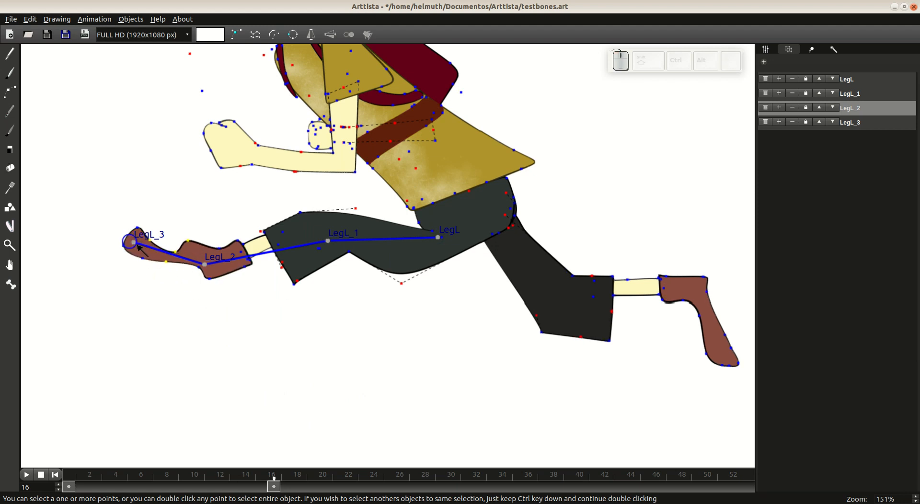
pyautogui.moveTo(183, 238); pyautogui.dragTo(194, 247)
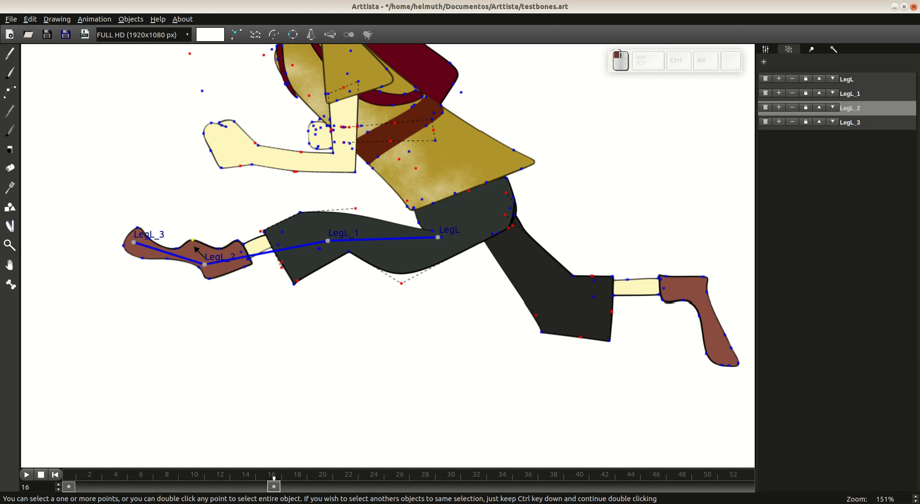
pyautogui.doubleClick(194, 250)
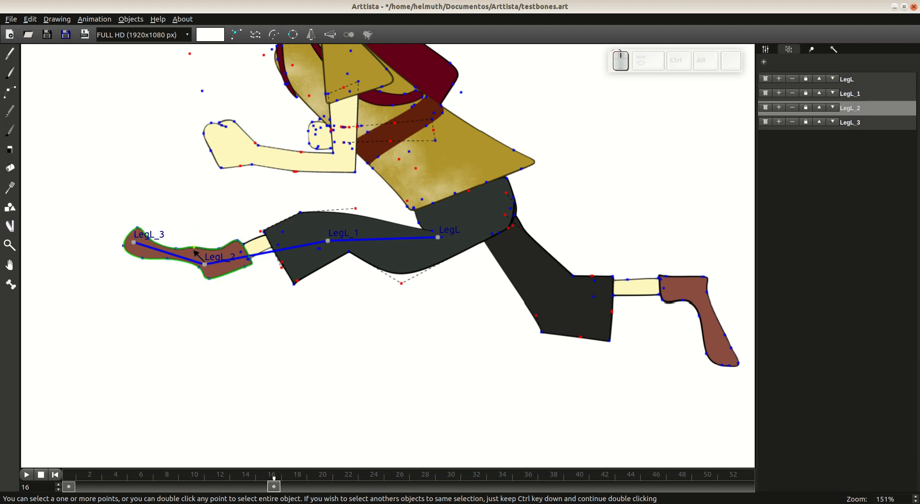
# - Interpolate all points again with the adjusted frame 16 pose, and step back through the frames to check the motion
pyautogui.hotkey('ctrl', 'a')
pyautogui.press('F2')
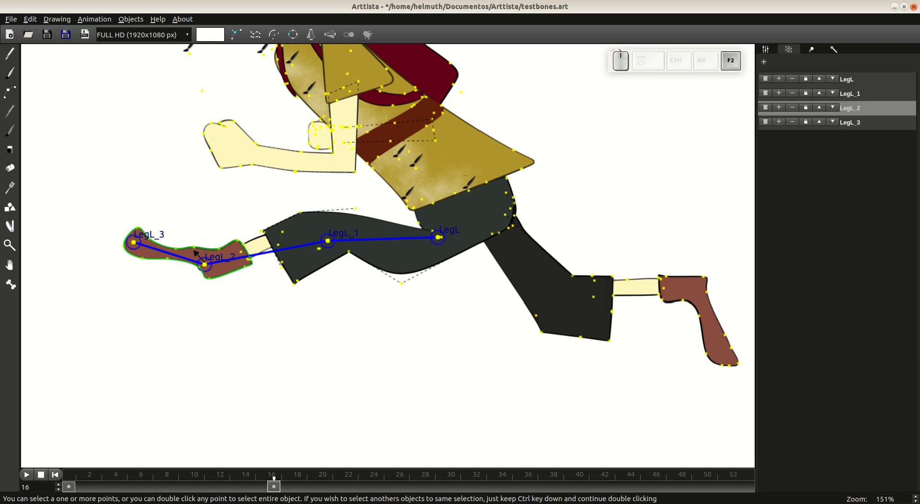
pyautogui.press('Left')
pyautogui.press('Left')
pyautogui.press('Left')
pyautogui.press('Left')
pyautogui.press('Left')
pyautogui.press('Left')
pyautogui.press('Left')
pyautogui.press('Left')
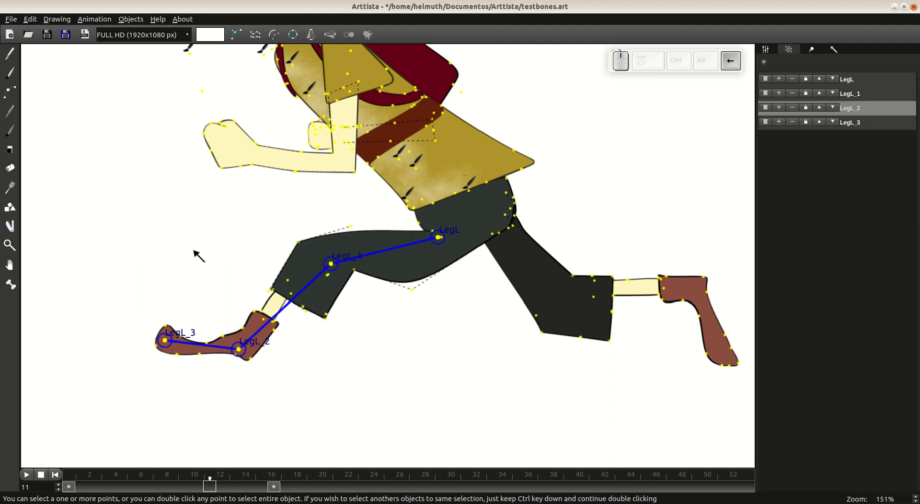
pyautogui.press('Left')
pyautogui.press('Left')
pyautogui.press('Left')
# - Leave edition mode and step back and forth between frames 0 and 16 to review the leg's movement
pyautogui.press('Tab')
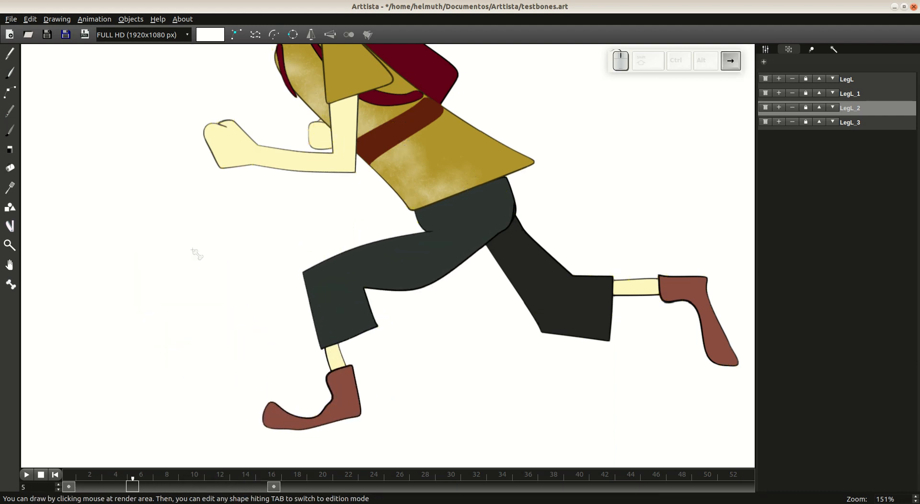
pyautogui.press('Right')
pyautogui.press('Right')
pyautogui.press('Right')
pyautogui.press('Right')
pyautogui.press('Right')
pyautogui.press('Right')
pyautogui.press('Right')
pyautogui.press('Right')
pyautogui.press('Right')
pyautogui.press('Left')
pyautogui.press('Left')
pyautogui.press('Left')
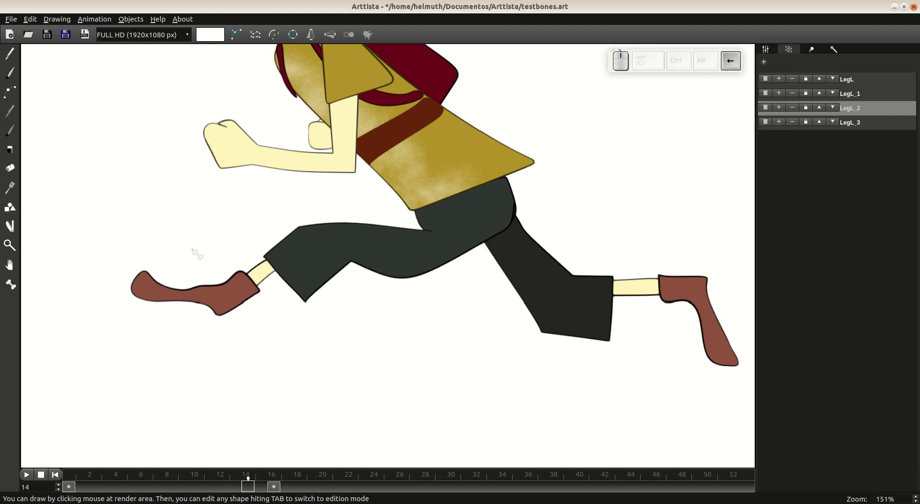
pyautogui.press('Left')
pyautogui.press('Left')
pyautogui.press('Left')
pyautogui.press('Left')
pyautogui.press('Left')
pyautogui.press('Left')
pyautogui.press('Left')
pyautogui.press('Left')
pyautogui.press('Left')
pyautogui.press('Left')
pyautogui.press('Left')
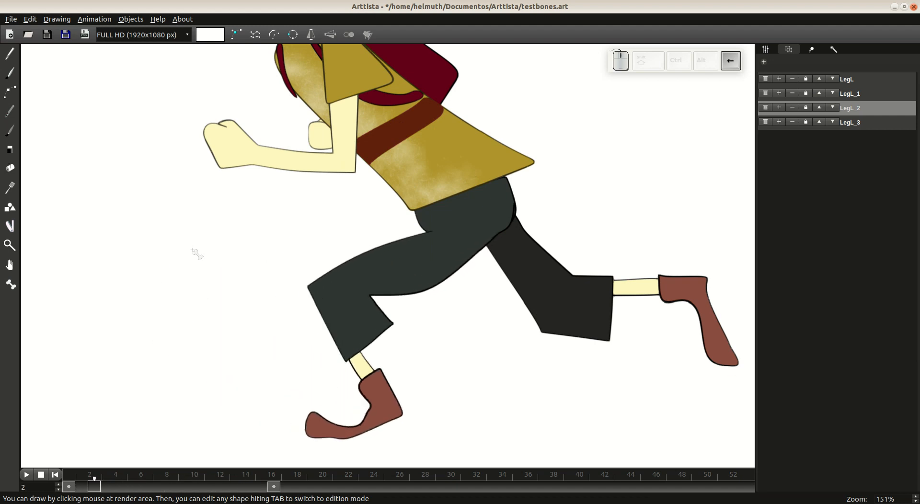
pyautogui.press('Right')
pyautogui.press('Right')
pyautogui.press('Right')
pyautogui.press('Right')
pyautogui.press('Right')
pyautogui.press('Right')
pyautogui.press('Right')
pyautogui.press('Right')
pyautogui.press('Right')
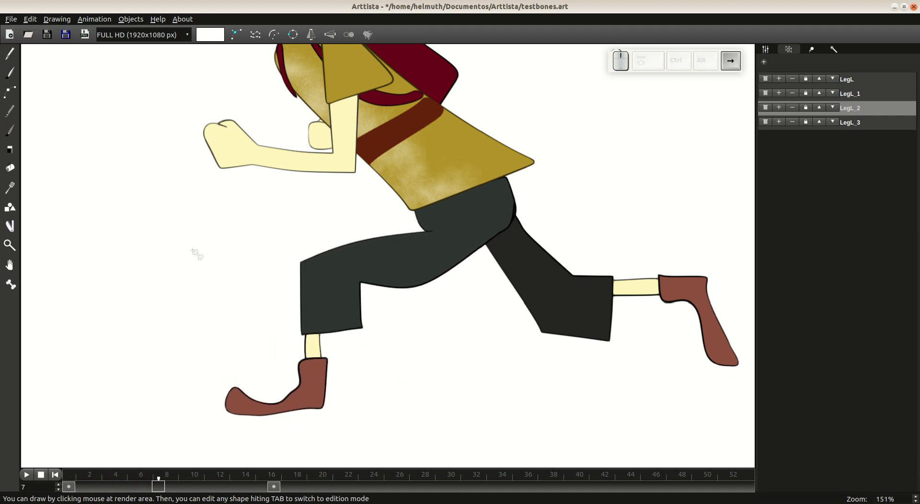
pyautogui.press('Left')
pyautogui.press('Left')
pyautogui.press('Left')
pyautogui.press('Left')
pyautogui.press('Left')
pyautogui.press('Left')
pyautogui.press('Left')
pyautogui.press('Left')
pyautogui.press('Left')
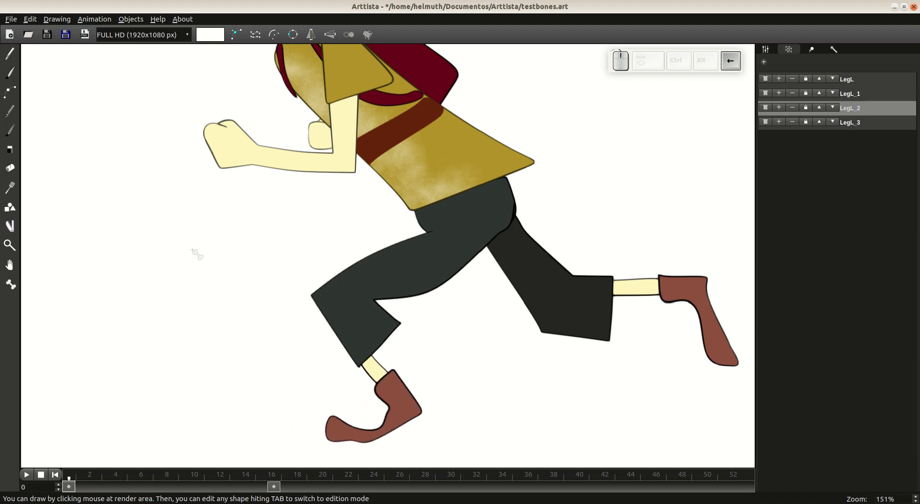
pyautogui.press('Right')
pyautogui.press('Right')
pyautogui.press('Right')
pyautogui.press('Right')
pyautogui.press('Right')
pyautogui.press('Right')
pyautogui.press('Right')
pyautogui.press('Right')
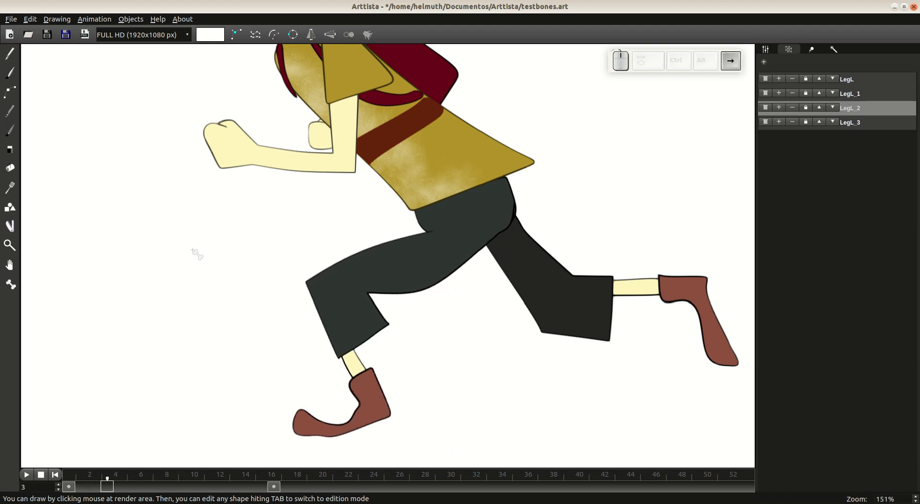
# - Set a keyframe at frame 7 and repose the leg there, swinging LegL_2 backward and pointing LegL_3 downward
pyautogui.press('Left')
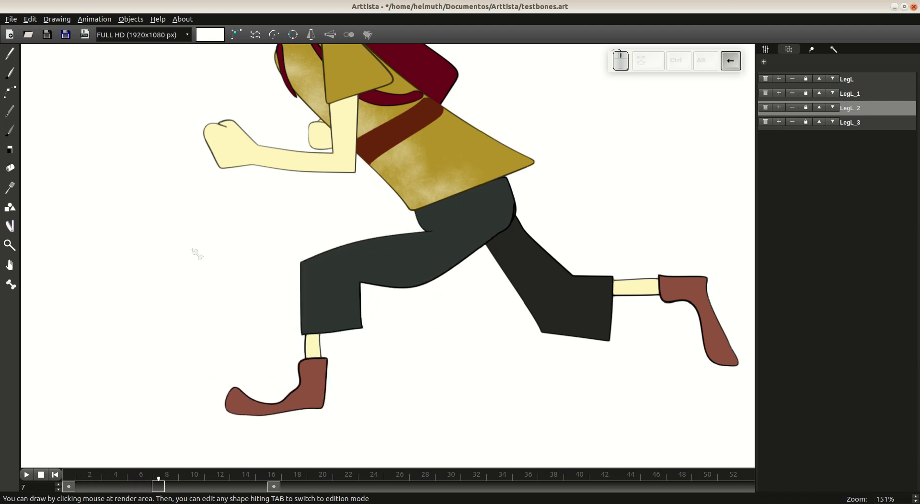
pyautogui.hotkey('ctrl', 'F2')
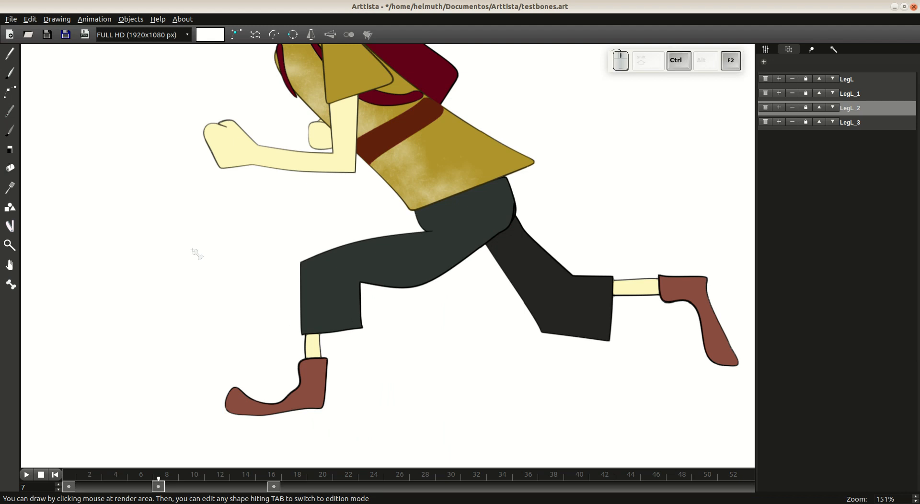
pyautogui.press('Tab')
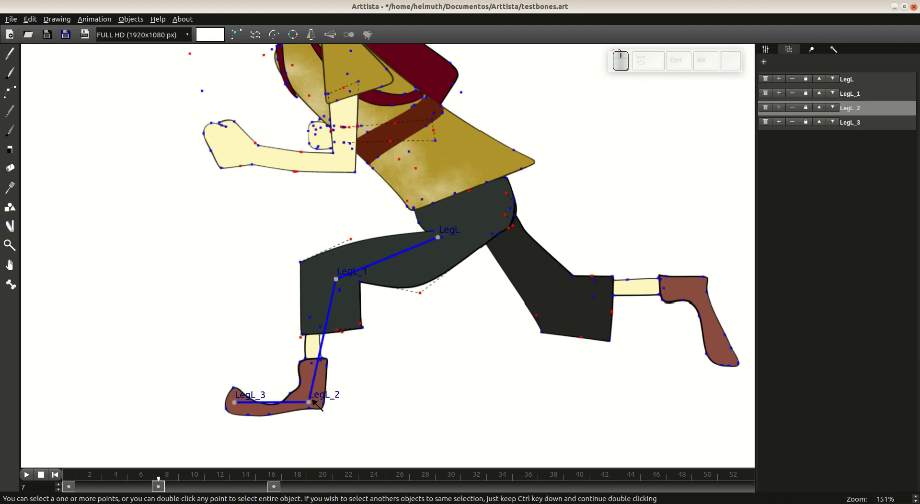
pyautogui.moveTo(335, 395); pyautogui.dragTo(420, 377)
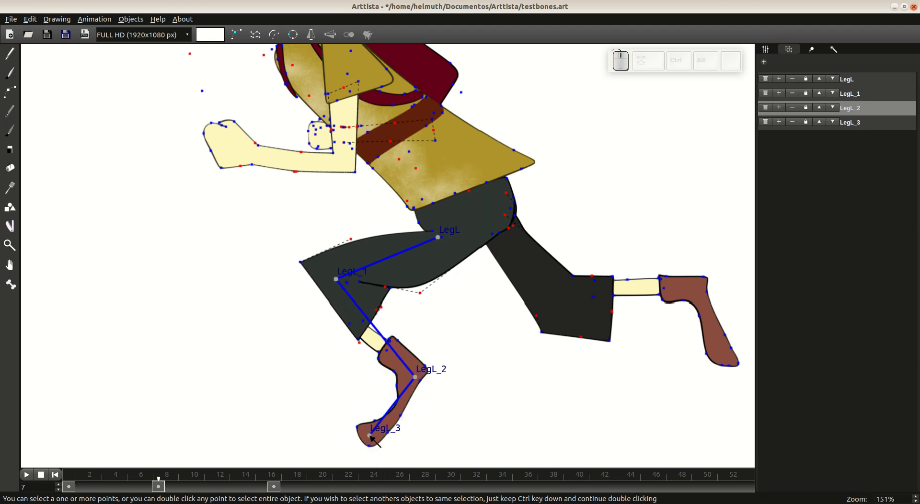
pyautogui.moveTo(371, 436); pyautogui.dragTo(426, 450)
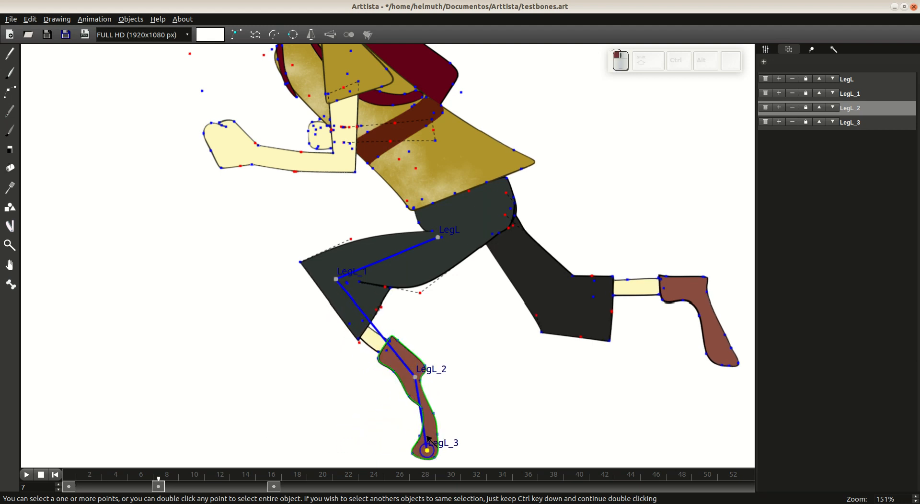
# - Jump between the keyframes at frames 0, 7 and 16 to compare the leg poses
pyautogui.hotkey('ctrl', 'Left')
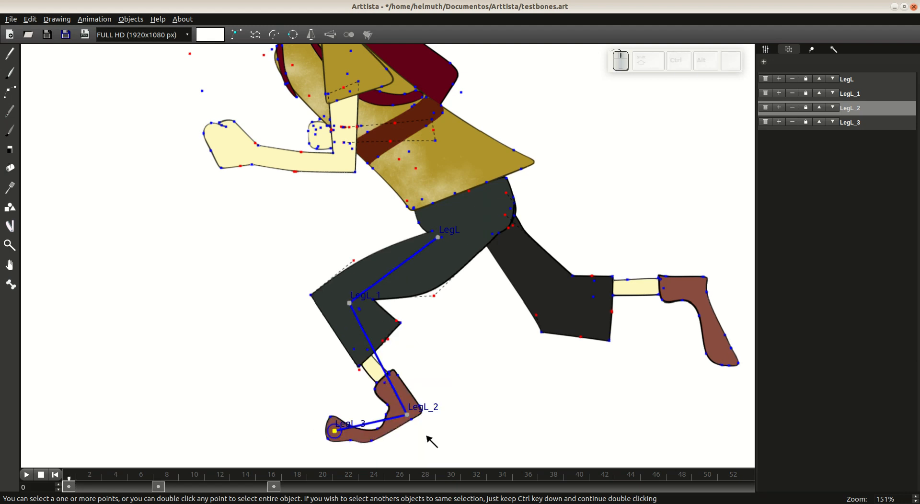
pyautogui.press('ctrl')
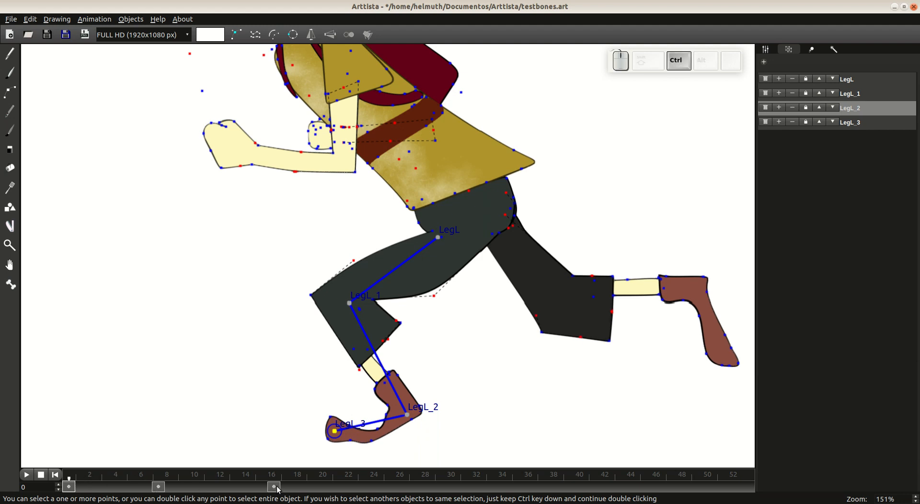
pyautogui.hotkey('ctrl', 'Right')
pyautogui.hotkey('ctrl', 'Right')
pyautogui.hotkey('ctrl', 'Left')
pyautogui.hotkey('ctrl', 'Left')
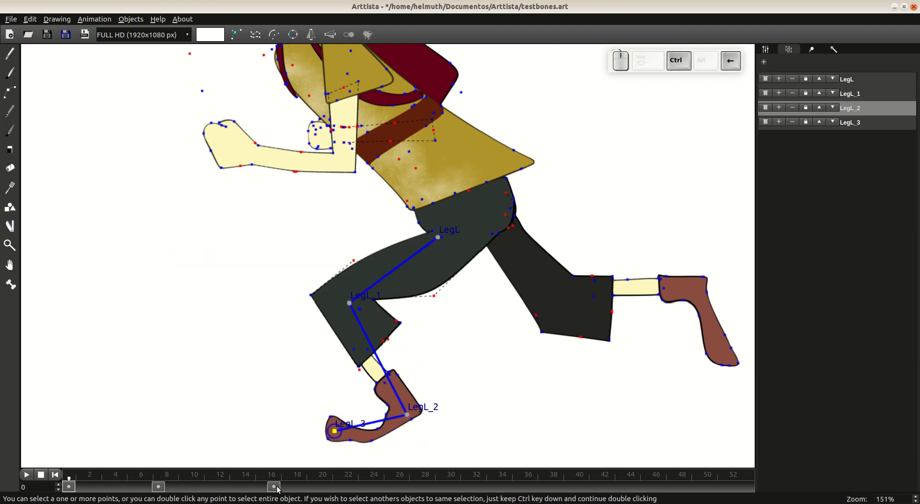
pyautogui.hotkey('ctrl', 'Right')
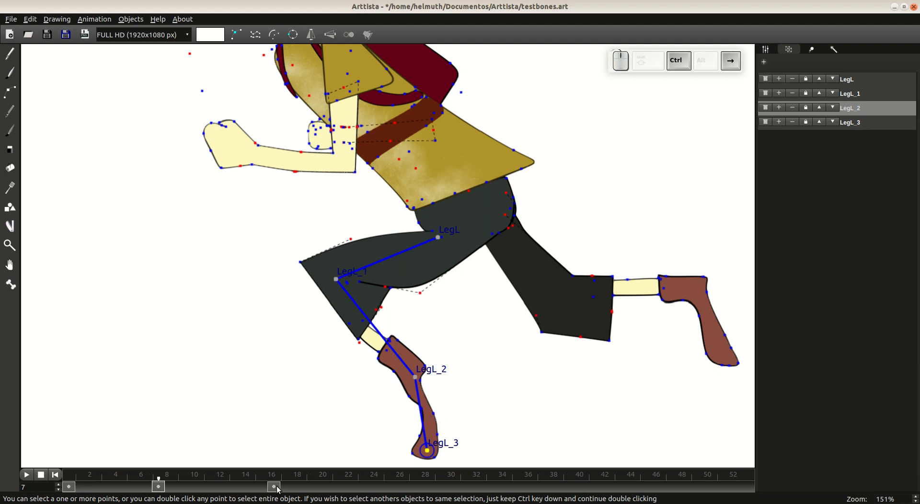
# - Raise the LegL_1 joint in the frame 7 pose to nearly its height at frame 16, comparing the two keyframes
pyautogui.hotkey('ctrl', 'Right')
pyautogui.hotkey('ctrl', 'Left')
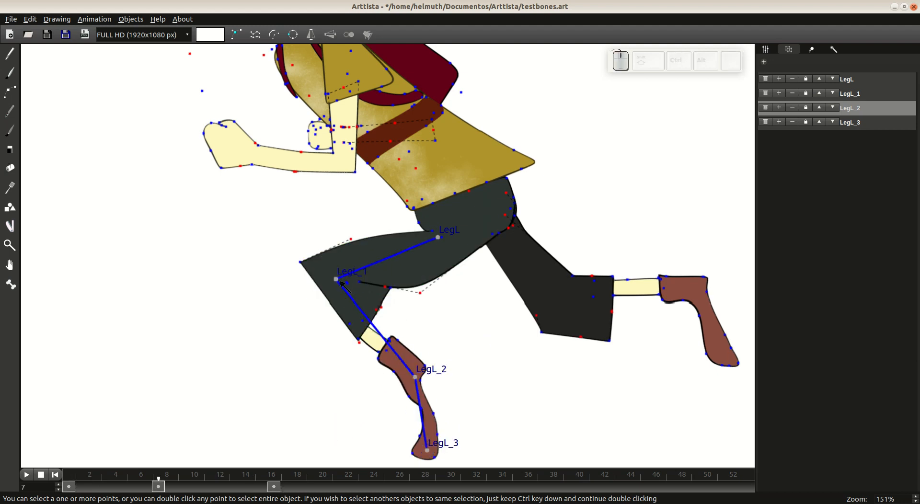
pyautogui.moveTo(340, 283); pyautogui.dragTo(331, 253)
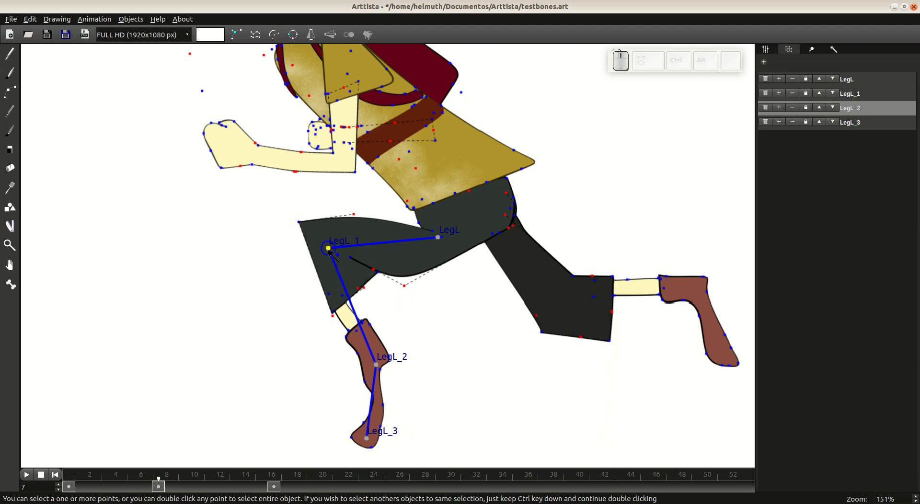
pyautogui.hotkey('ctrl', 'Right')
pyautogui.hotkey('ctrl', 'Left')
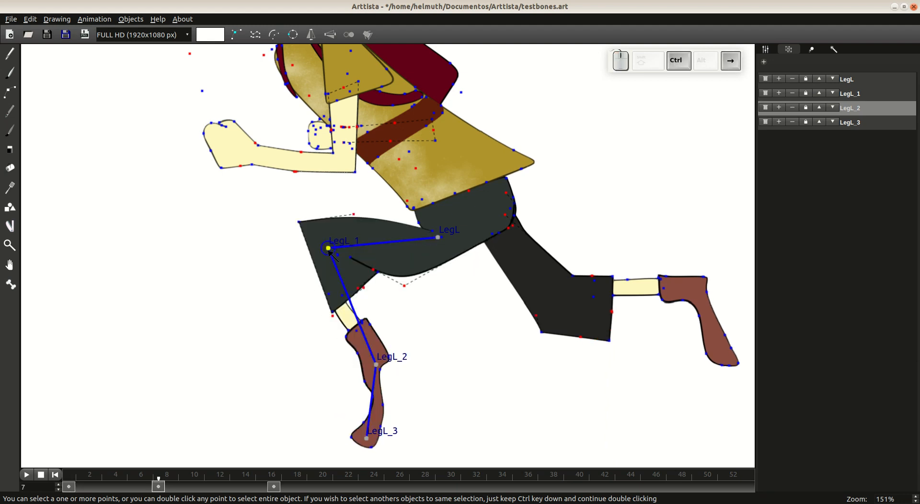
# - Select all points at frame 16 and interpolate them again with the adjusted frame 7 pose
pyautogui.hotkey('ctrl', 'Right')
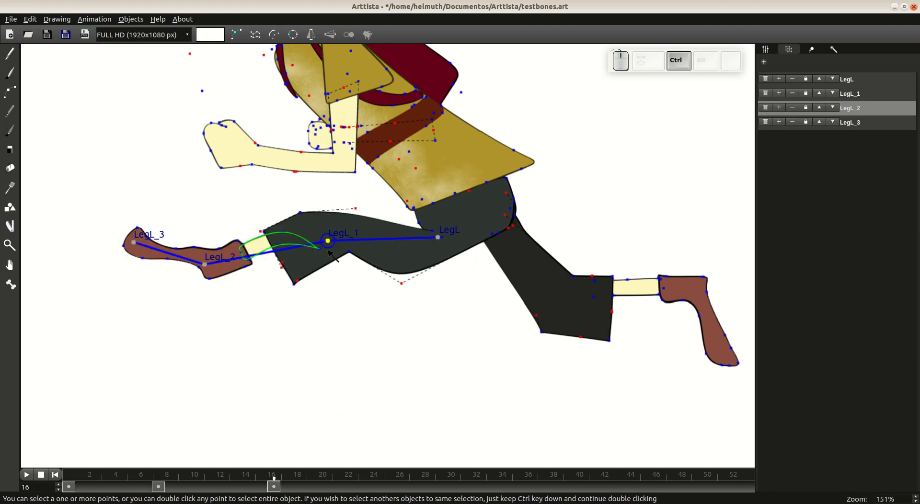
pyautogui.hotkey('ctrl', 'a')
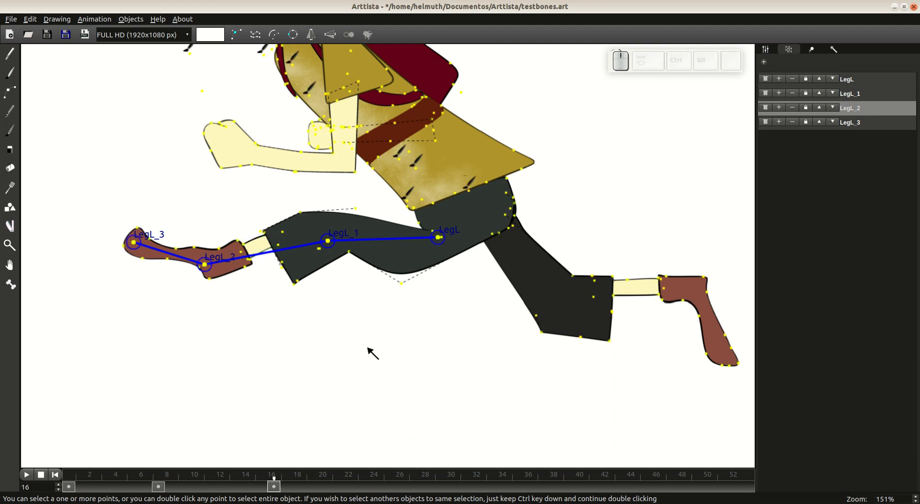
pyautogui.click(373, 354)
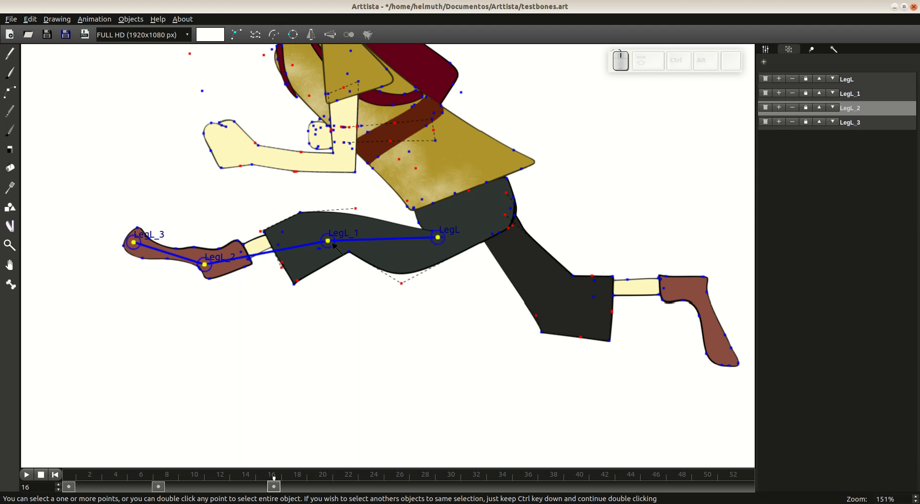
# - Step backward from frame 16 toward frame 0 and forward again to check the leg's interpolated motion
pyautogui.press('Left')
pyautogui.press('Left')
pyautogui.press('Left')
pyautogui.press('Left')
pyautogui.press('Left')
pyautogui.press('Left')
pyautogui.press('Left')
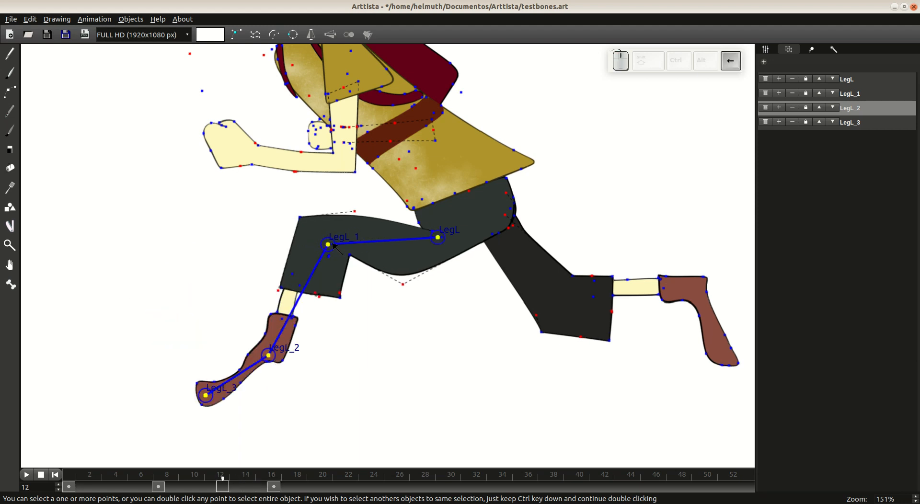
pyautogui.press('Left')
pyautogui.press('Left')
pyautogui.press('Left')
pyautogui.press('Left')
pyautogui.press('Left')
pyautogui.press('Left')
pyautogui.press('Left')
pyautogui.press('Left')
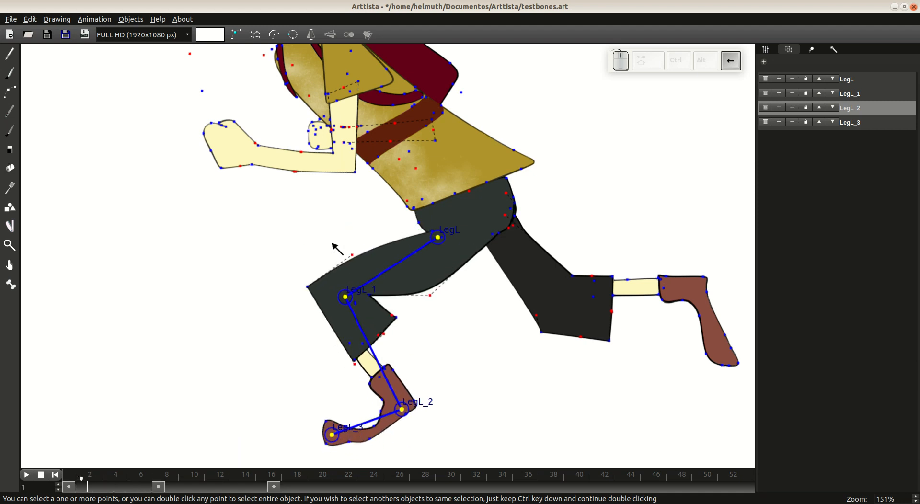
pyautogui.press('Right')
pyautogui.press('Right')
pyautogui.press('Right')
pyautogui.press('Right')
pyautogui.press('Right')
pyautogui.press('Right')
pyautogui.press('Right')
pyautogui.press('Right')
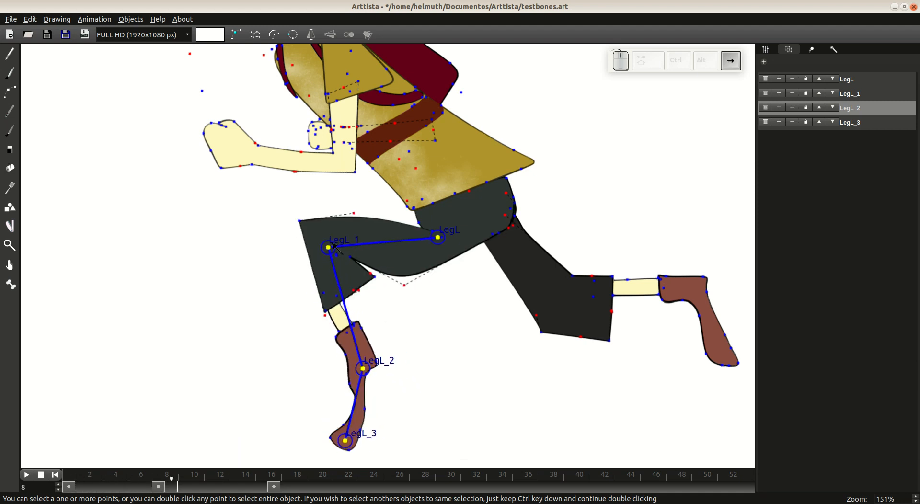
# - Set a keyframe at frame 11 and repose the leg there, raising LegL_1 slightly and swinging LegL_2 backward
pyautogui.press('Right')
pyautogui.press('Right')
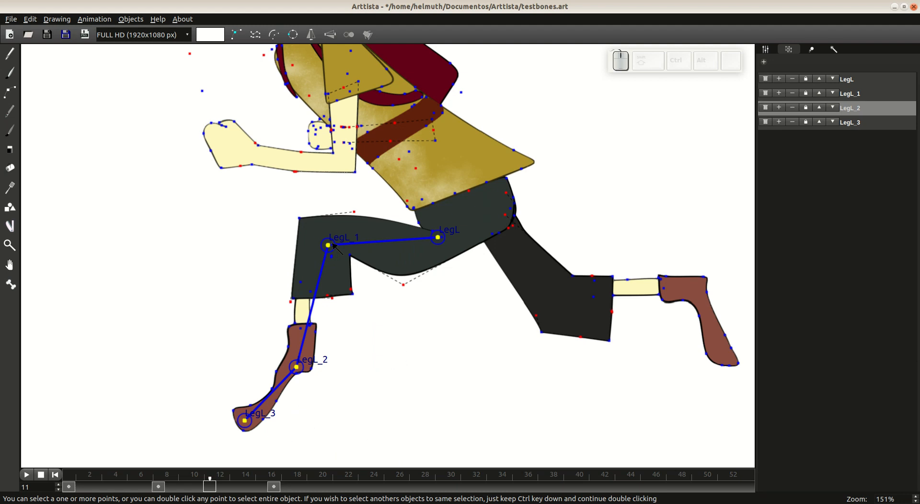
pyautogui.hotkey('ctrl', 'F2')
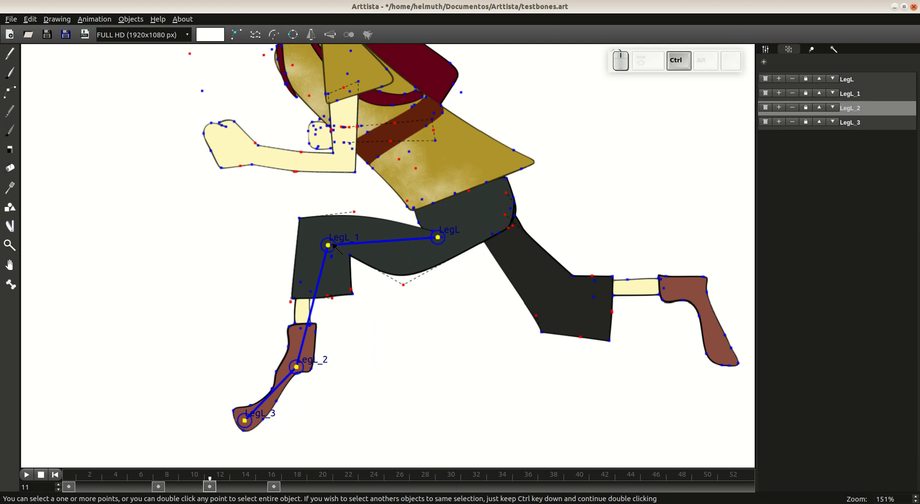
pyautogui.moveTo(334, 243); pyautogui.dragTo(333, 232)
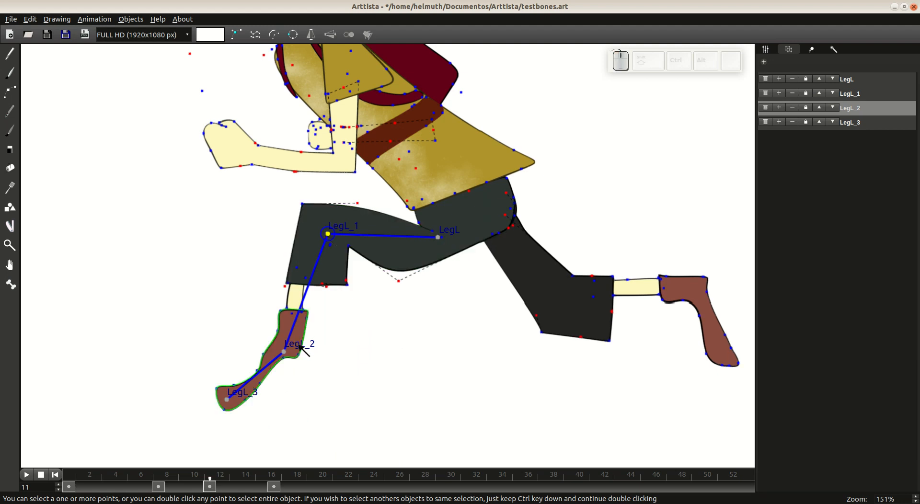
pyautogui.moveTo(300, 347); pyautogui.dragTo(365, 351)
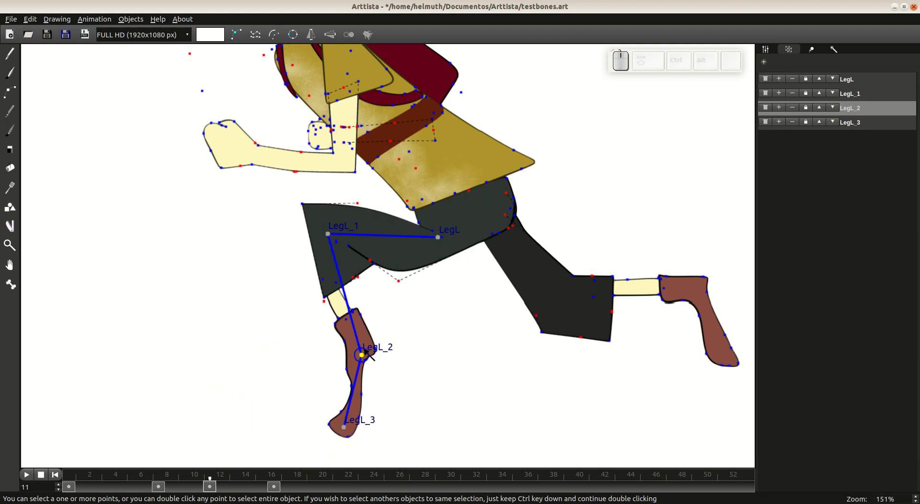
pyautogui.hotkey('ctrl', 'Right')
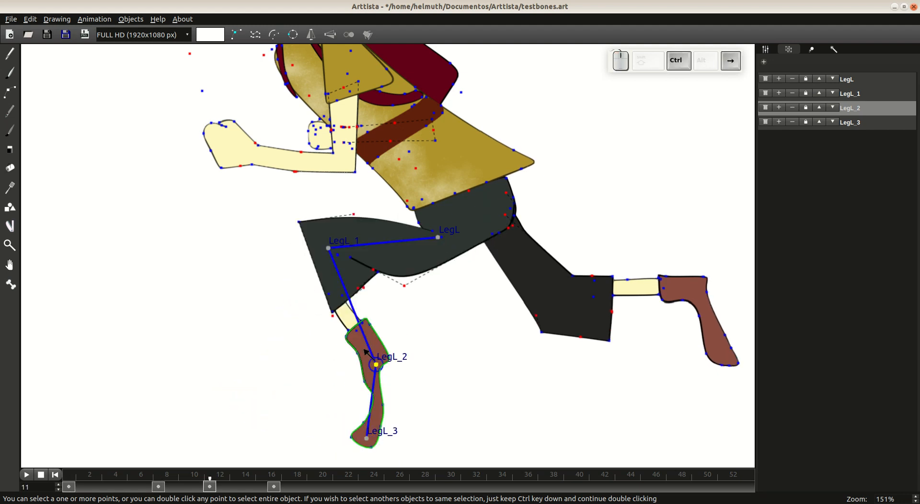
pyautogui.hotkey('ctrl', 'Right')
pyautogui.hotkey('ctrl', 'Left')
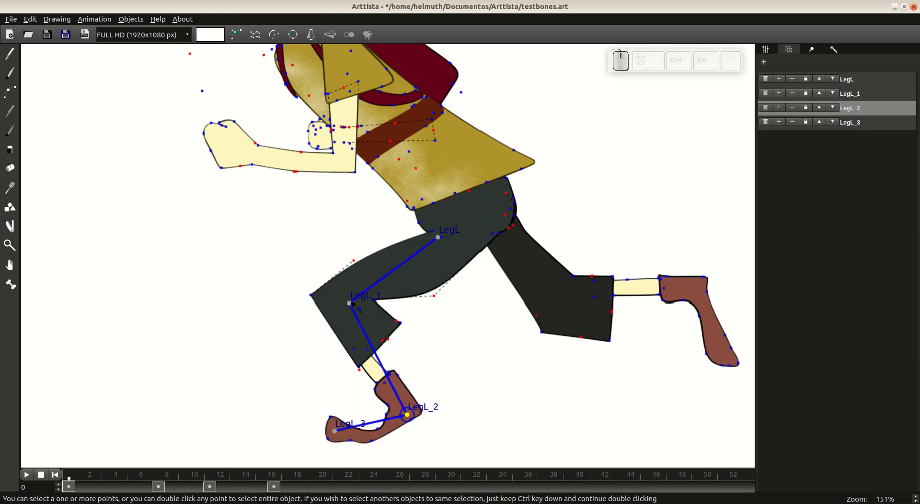
# - Interpolate all points again with the new frame 11 pose, and step forward from frame 0 to check the motion
pyautogui.press('Right')
pyautogui.press('Right')
pyautogui.press('Right')
pyautogui.press('Right')
pyautogui.press('Right')
pyautogui.press('Right')
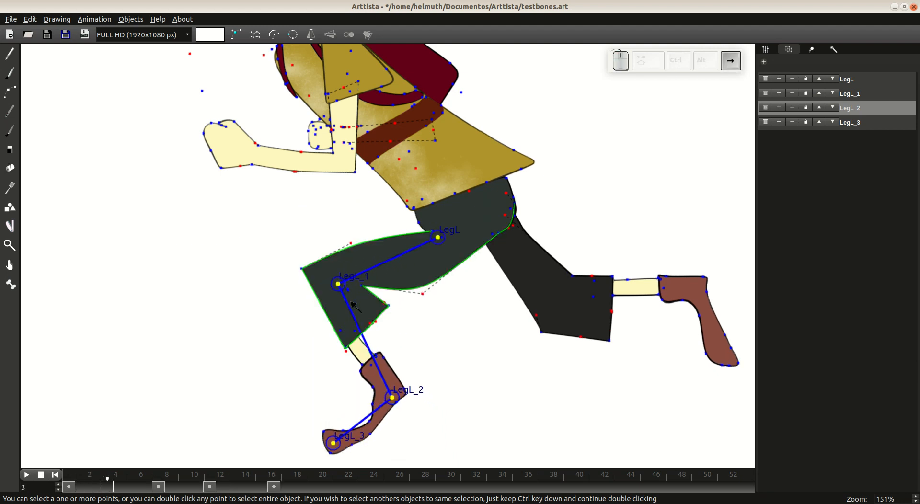
pyautogui.press('Right')
pyautogui.press('Right')
pyautogui.press('Right')
pyautogui.press('Right')
pyautogui.press('Right')
pyautogui.press('Right')
pyautogui.press('Right')
pyautogui.press('Right')
pyautogui.press('Right')
pyautogui.press('Right')
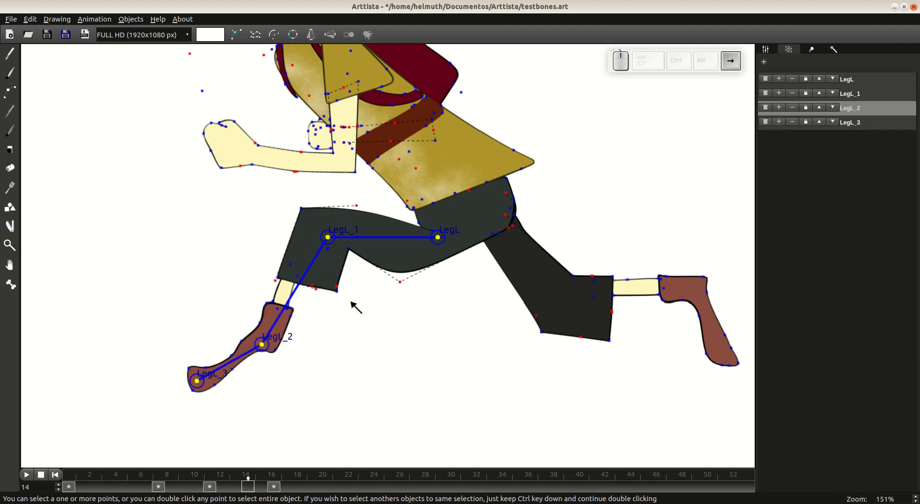
# - Leave edition mode, bring the whole boy into view, and scrub the early frames before returning to frame 0
pyautogui.press('Tab')
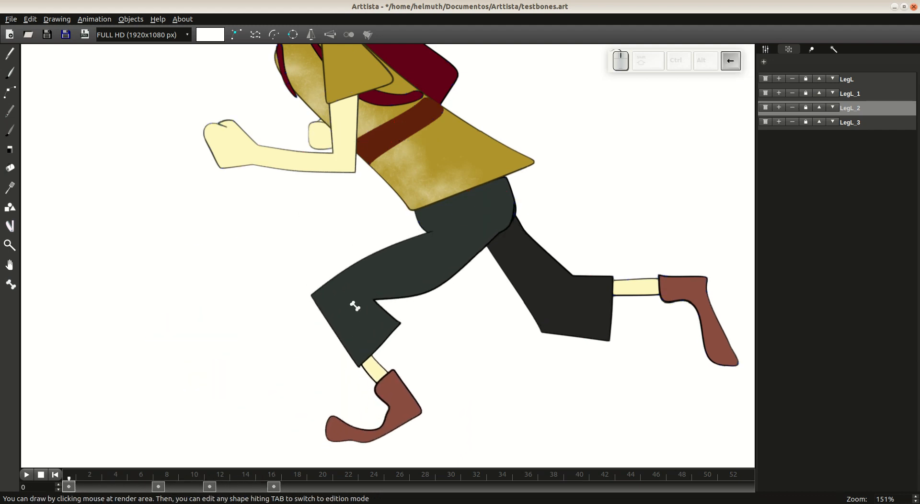
pyautogui.scroll(-2, 354, 310)
pyautogui.scroll(-5, 354, 309)
pyautogui.scroll(4, 348, 336)
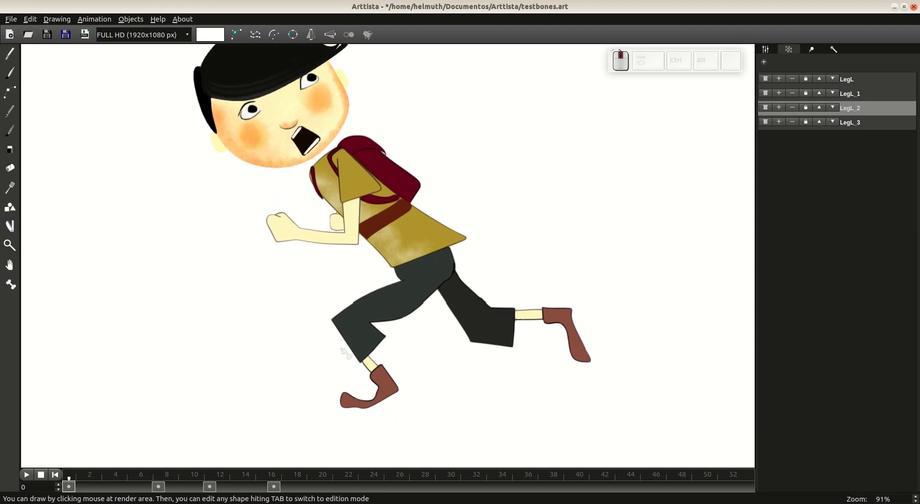
pyautogui.scroll(2, 378, 355)
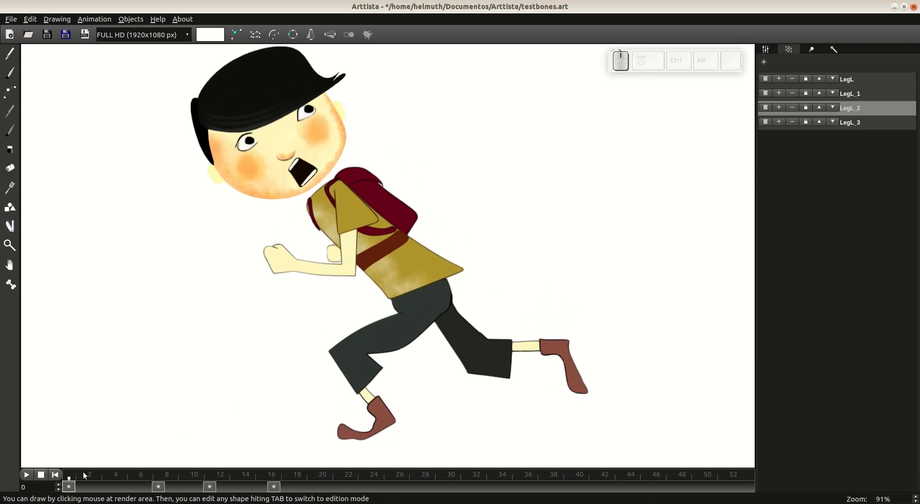
pyautogui.moveTo(85, 476)
pyautogui.mouseDown()
pyautogui.moveTo(273, 480)
pyautogui.moveTo(94, 477)
pyautogui.mouseUp()
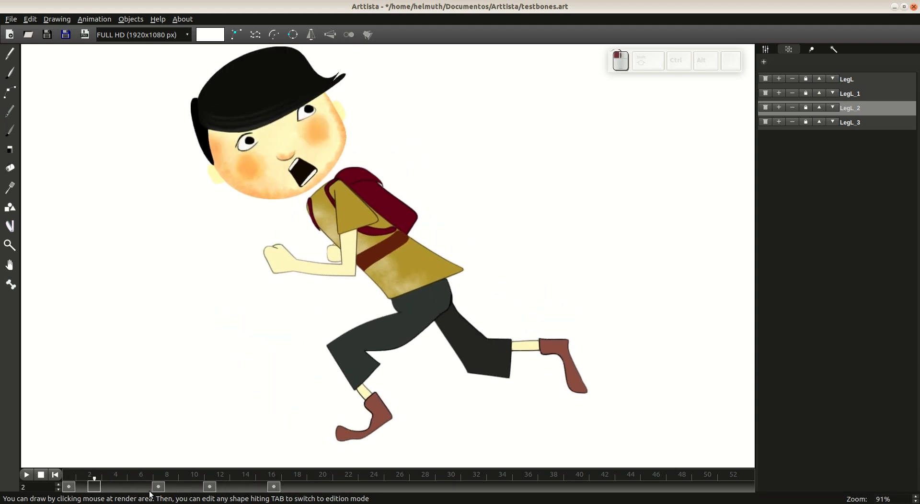
pyautogui.moveTo(151, 479); pyautogui.dragTo(133, 478)
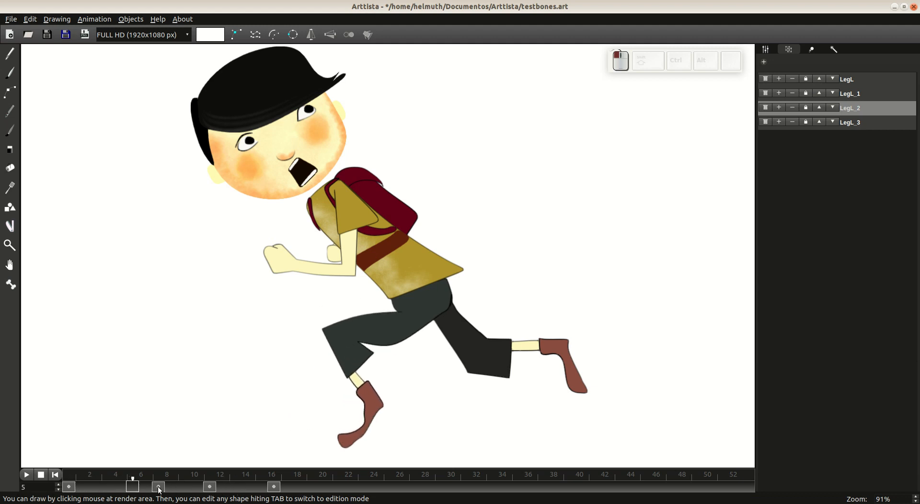
pyautogui.click(69, 487)
pyautogui.press('Tab')
pyautogui.scroll(3, 394, 318)
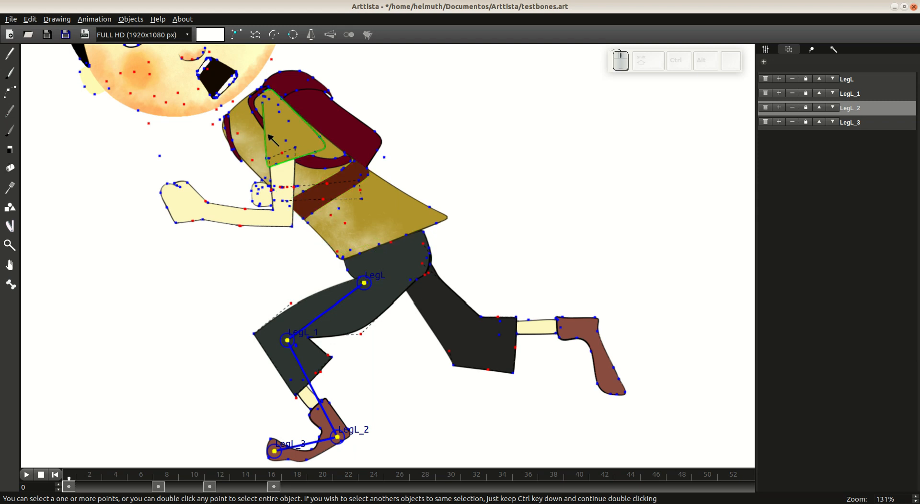
pyautogui.scroll(4, 429, 257)
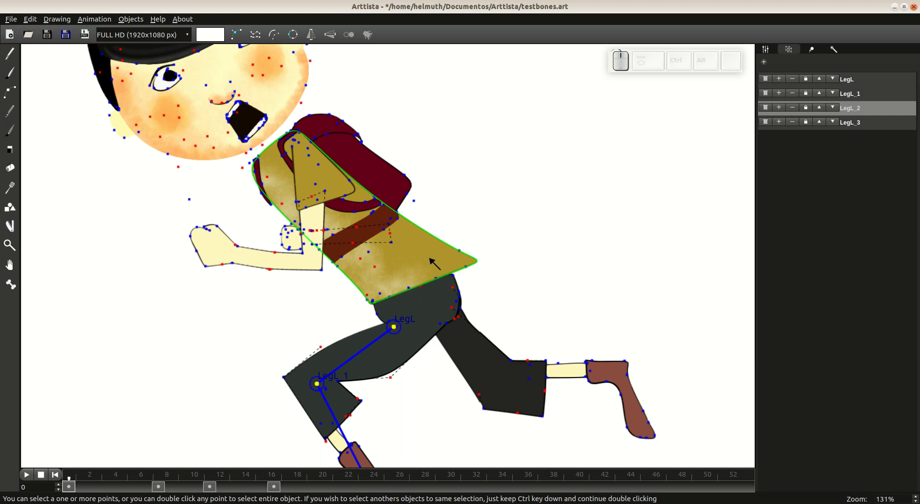
pyautogui.scroll(-2, 434, 263)
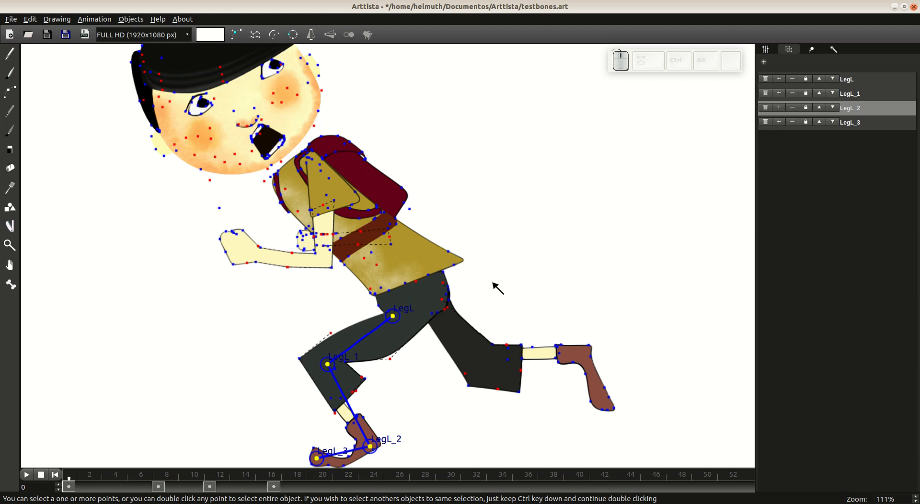
pyautogui.scroll(-1, 493, 283)
pyautogui.press('Tab')
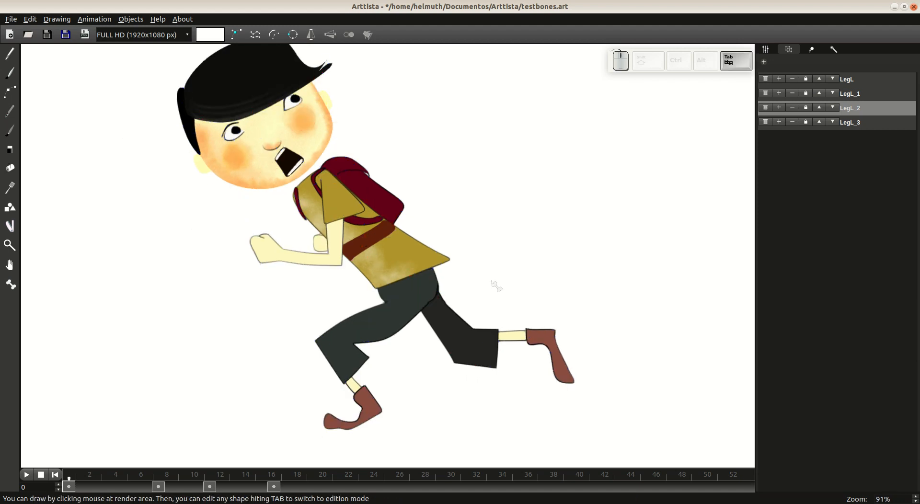